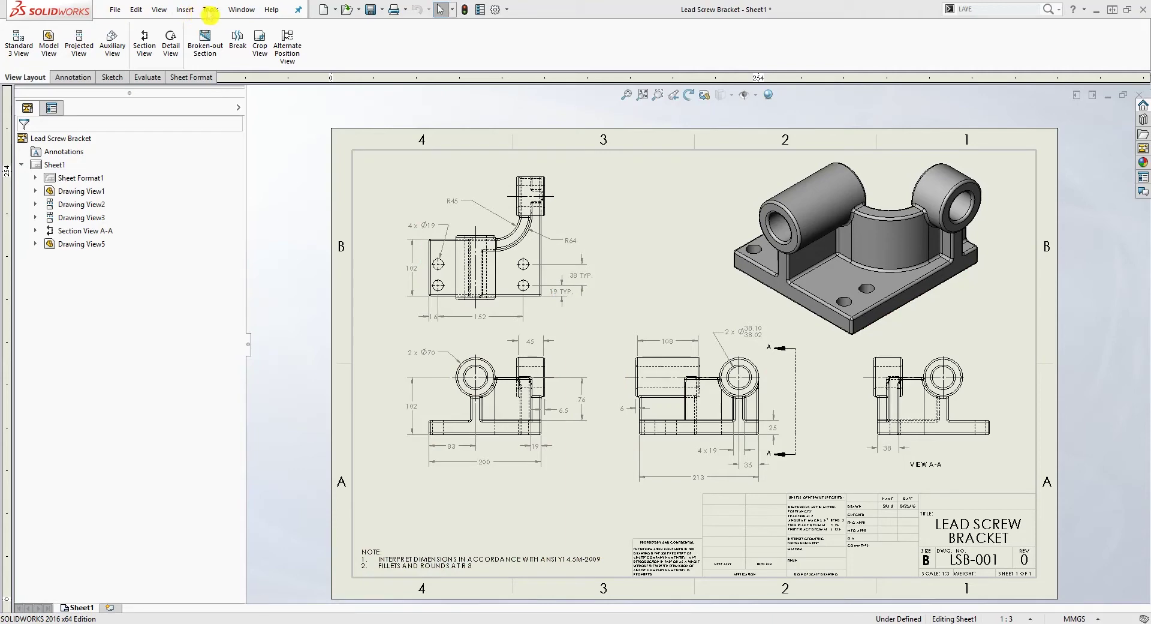
- Display the Layer toolbar and open the layer properties for the drawing
{"action": "left_click", "coordinate": [159, 9]}
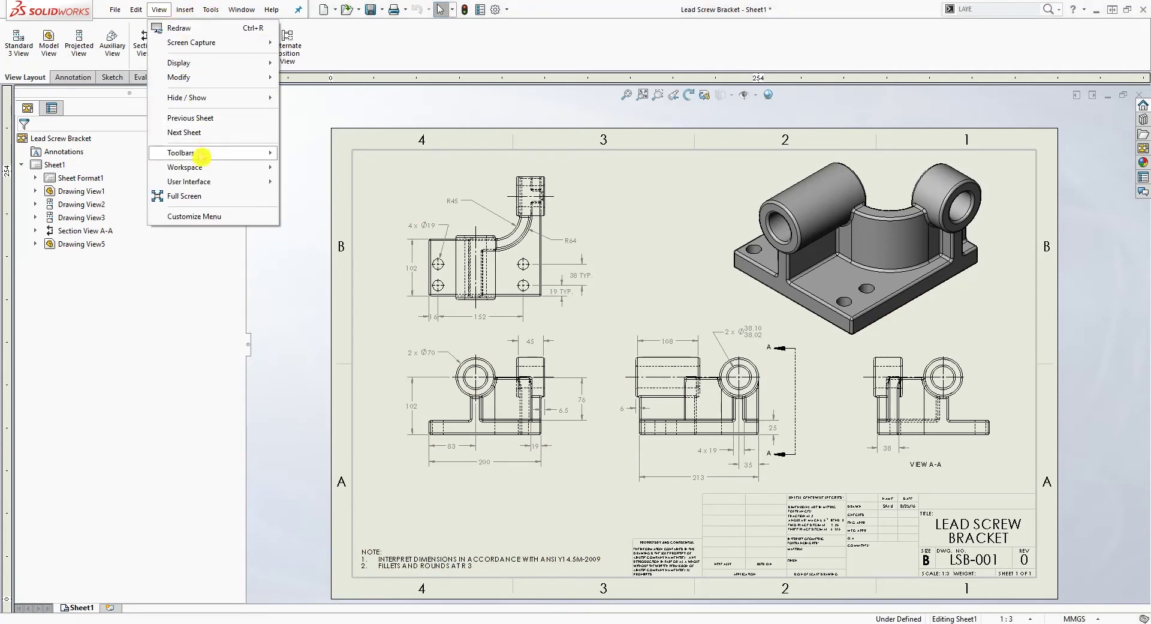
{"action": "mouse_move", "coordinate": [202, 155]}
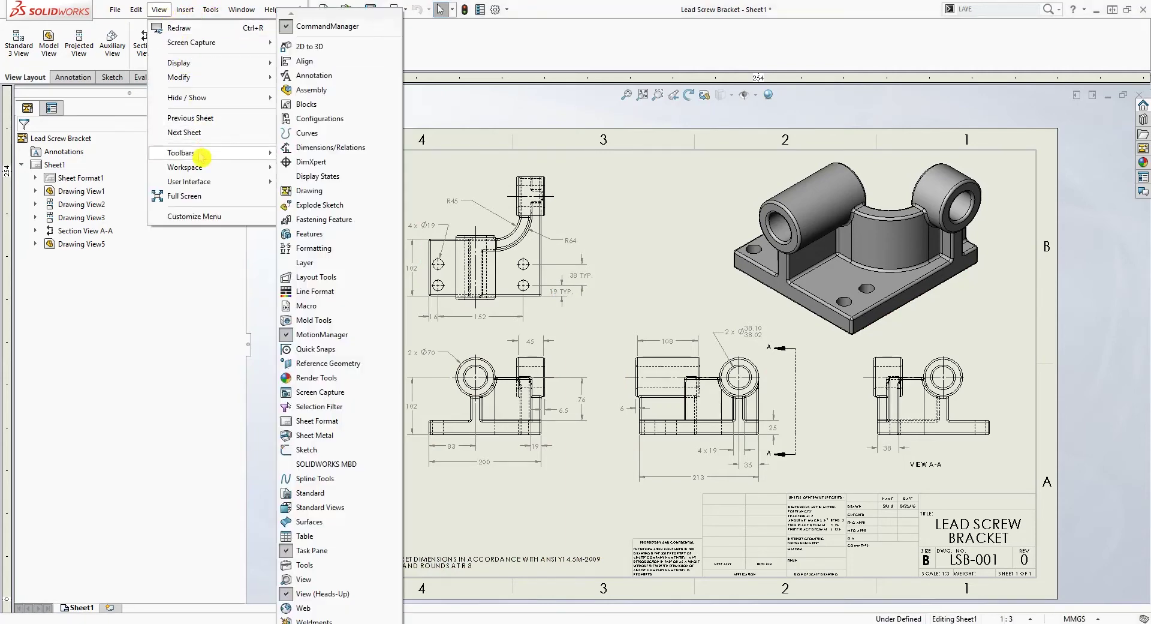
{"action": "left_click", "coordinate": [314, 267]}
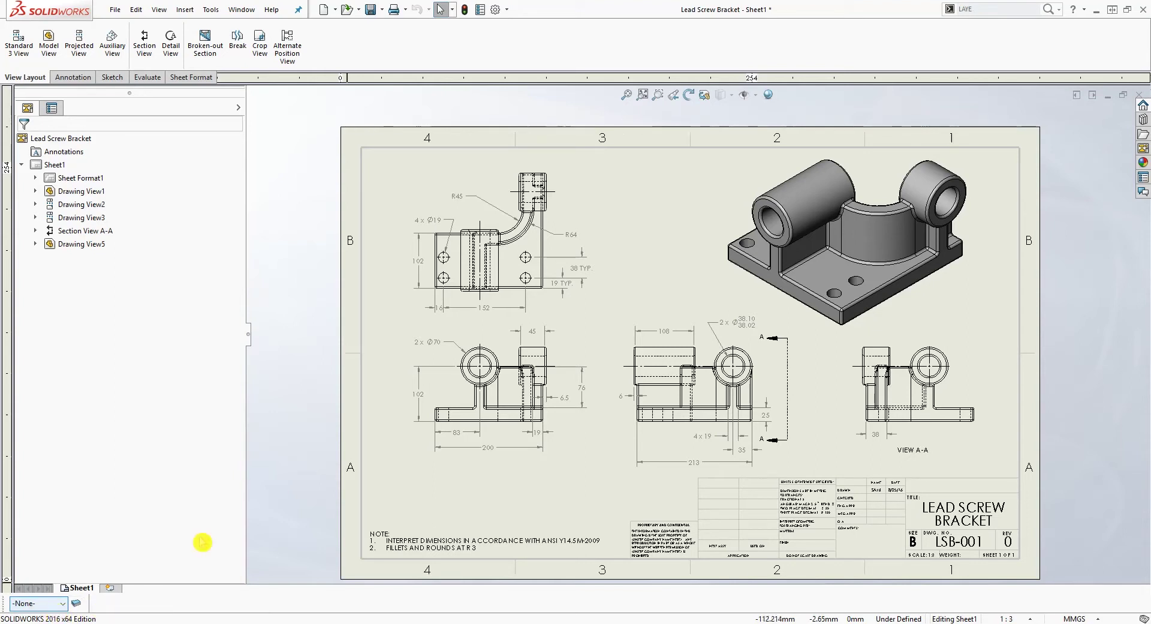
{"action": "left_click", "coordinate": [77, 603]}
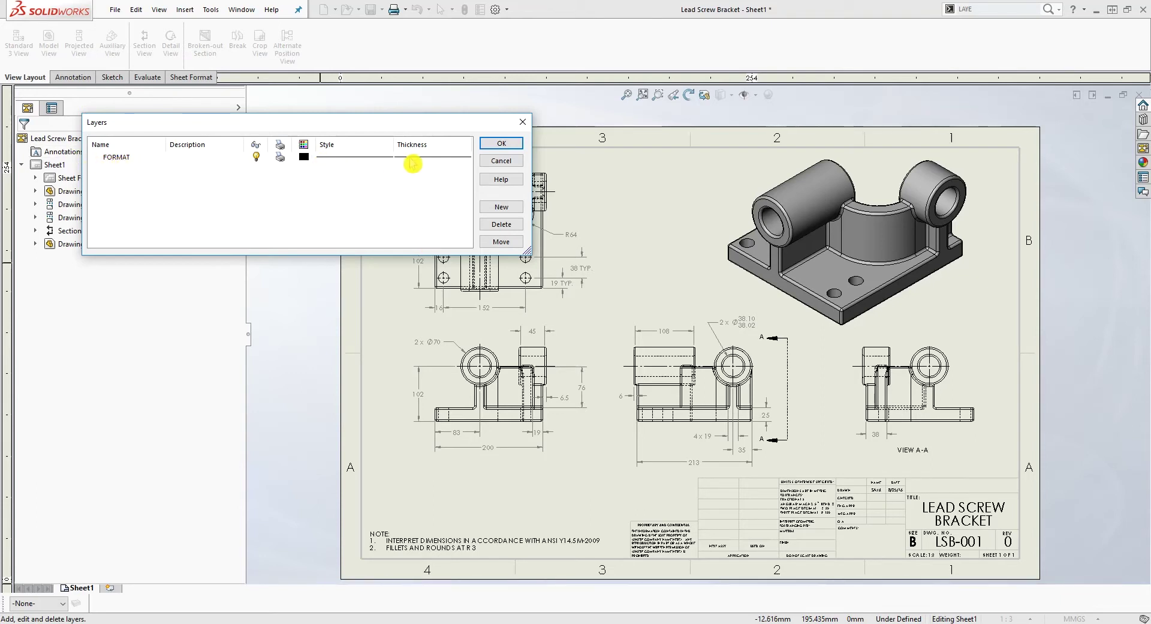
- Create a layer named DIMENSION with blue colour, keeping the solid line style and default thickness
{"action": "left_click", "coordinate": [514, 210]}
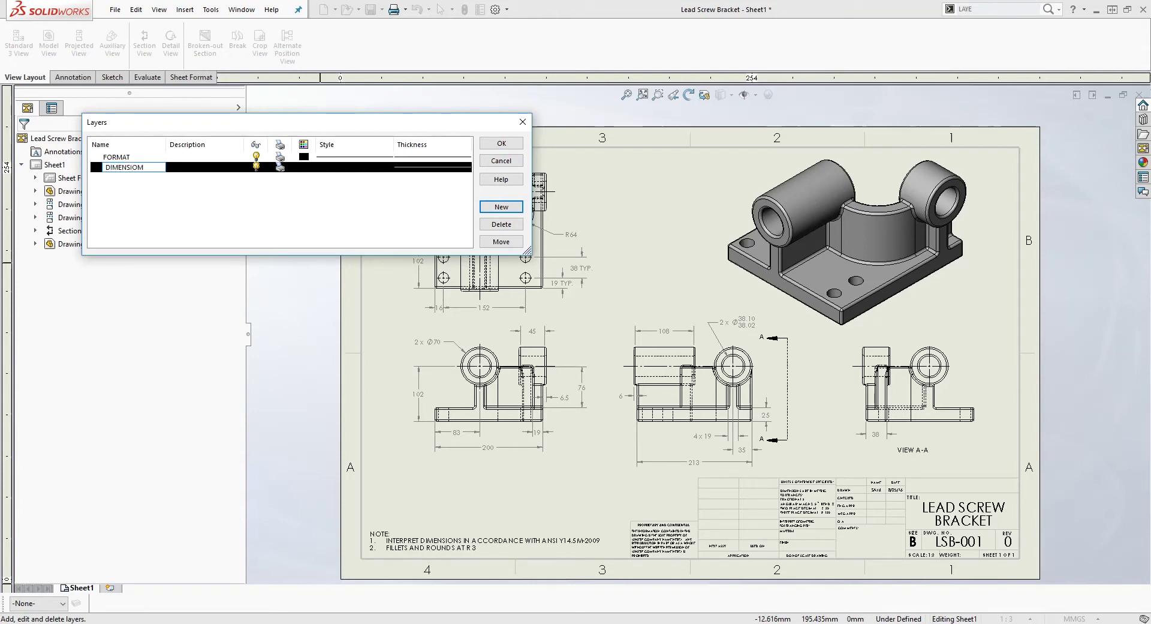
{"action": "key", "text": "Return"}
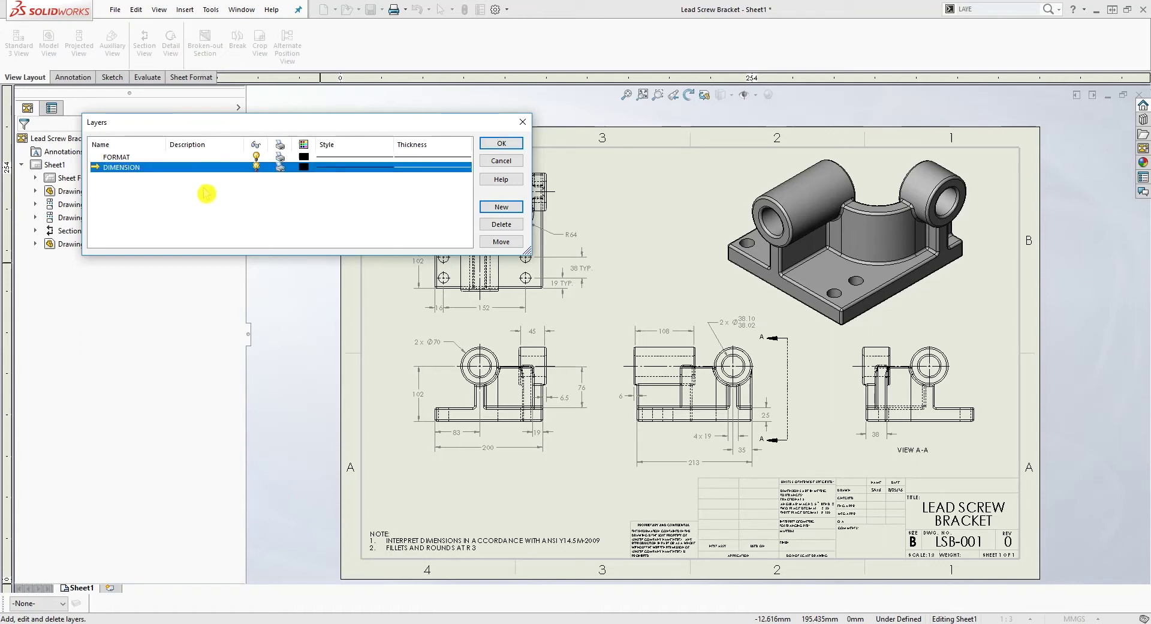
{"action": "left_click", "coordinate": [304, 168]}
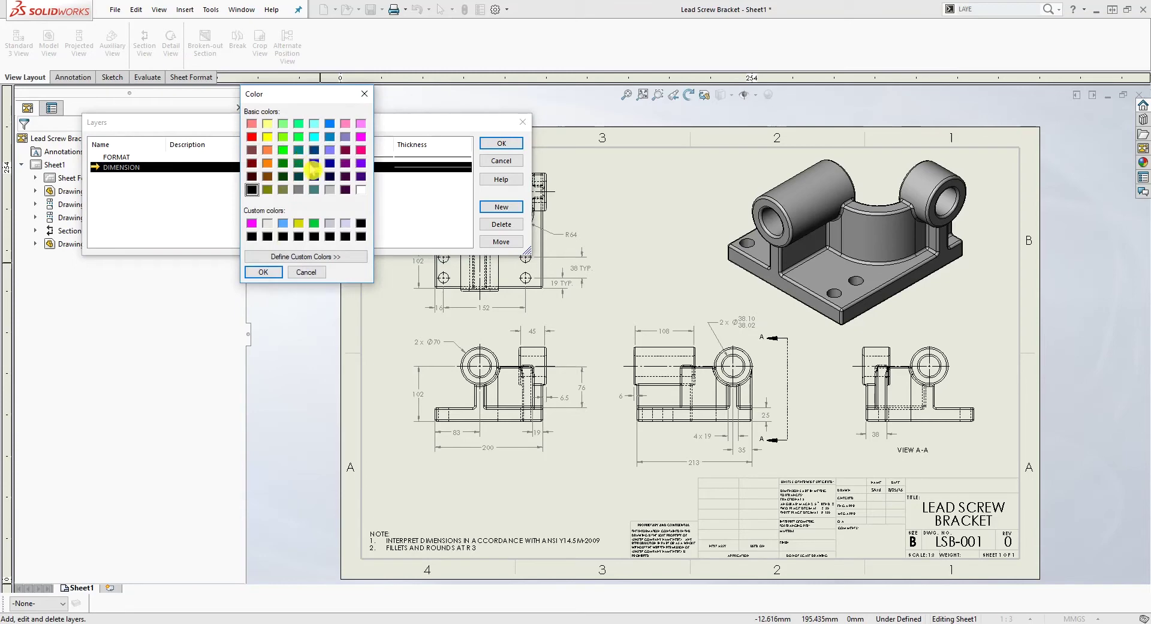
{"action": "left_click", "coordinate": [314, 165]}
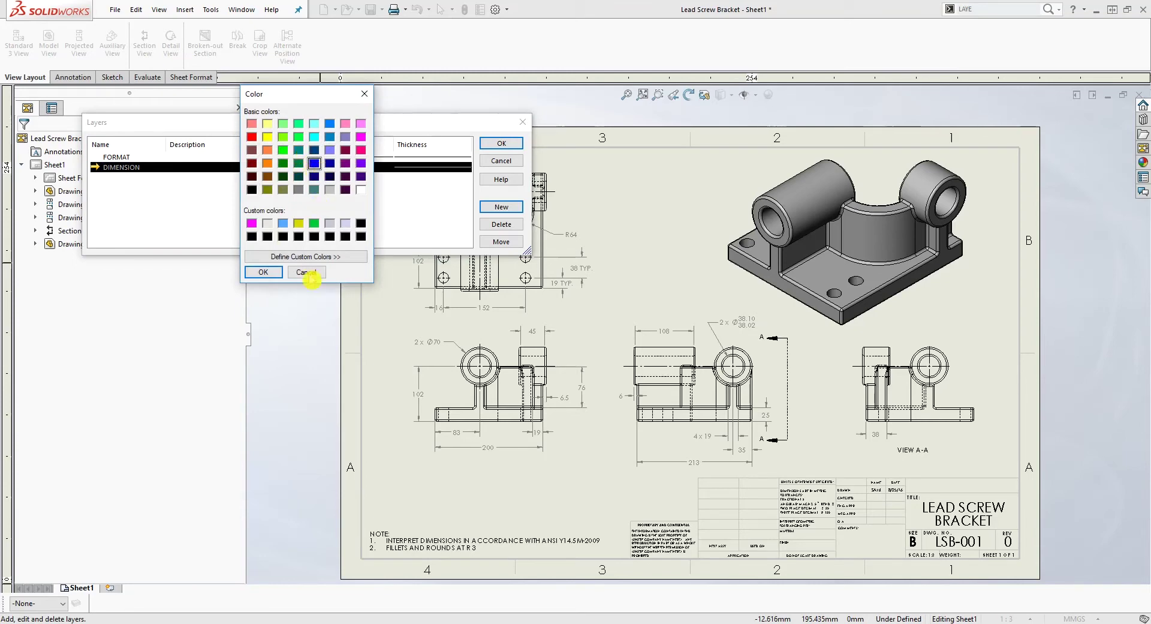
{"action": "left_click", "coordinate": [265, 273]}
{"action": "left_click", "coordinate": [344, 168]}
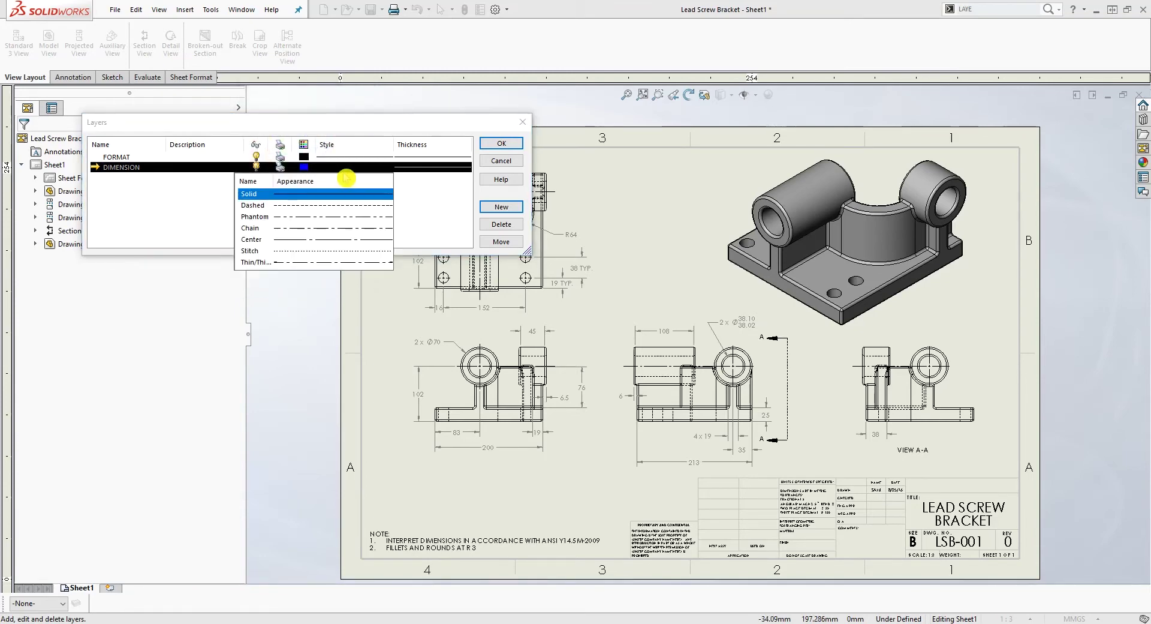
{"action": "left_click", "coordinate": [427, 204]}
{"action": "left_click", "coordinate": [433, 167]}
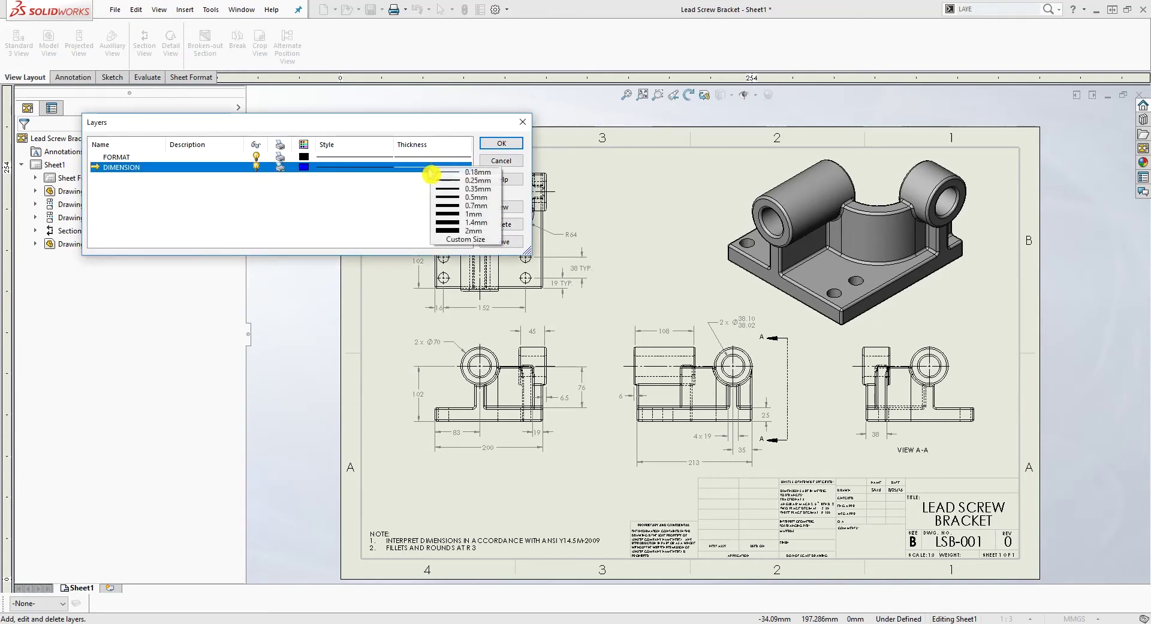
{"action": "left_click", "coordinate": [360, 210]}
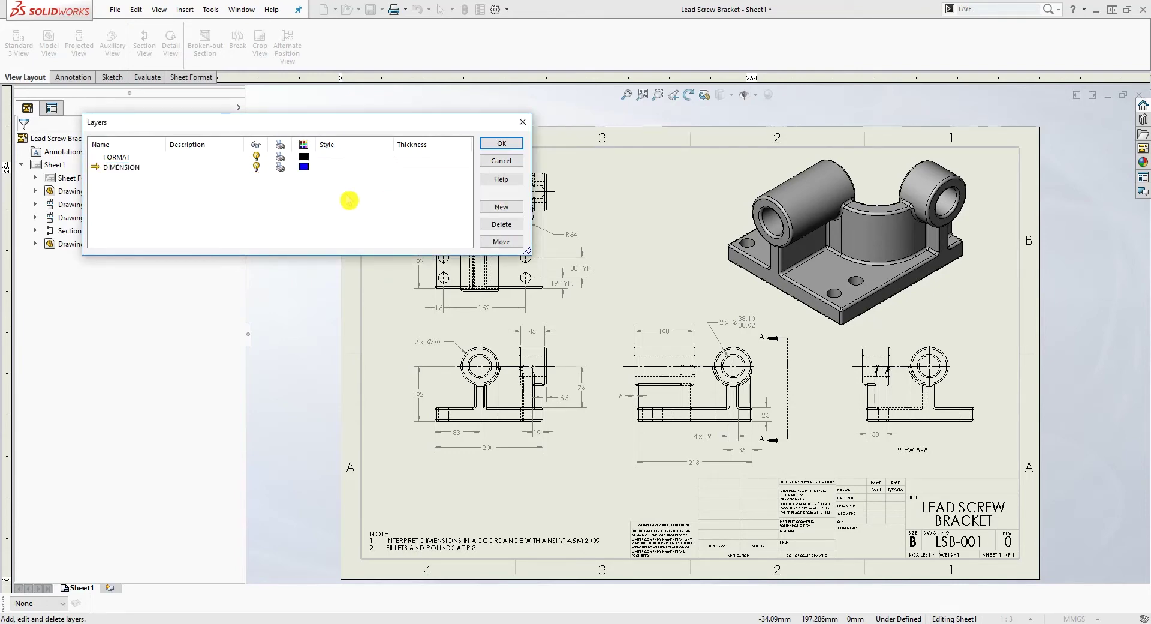
- Create a layer named CENTER with dark green colour and the Center line style
{"action": "left_click", "coordinate": [500, 208]}
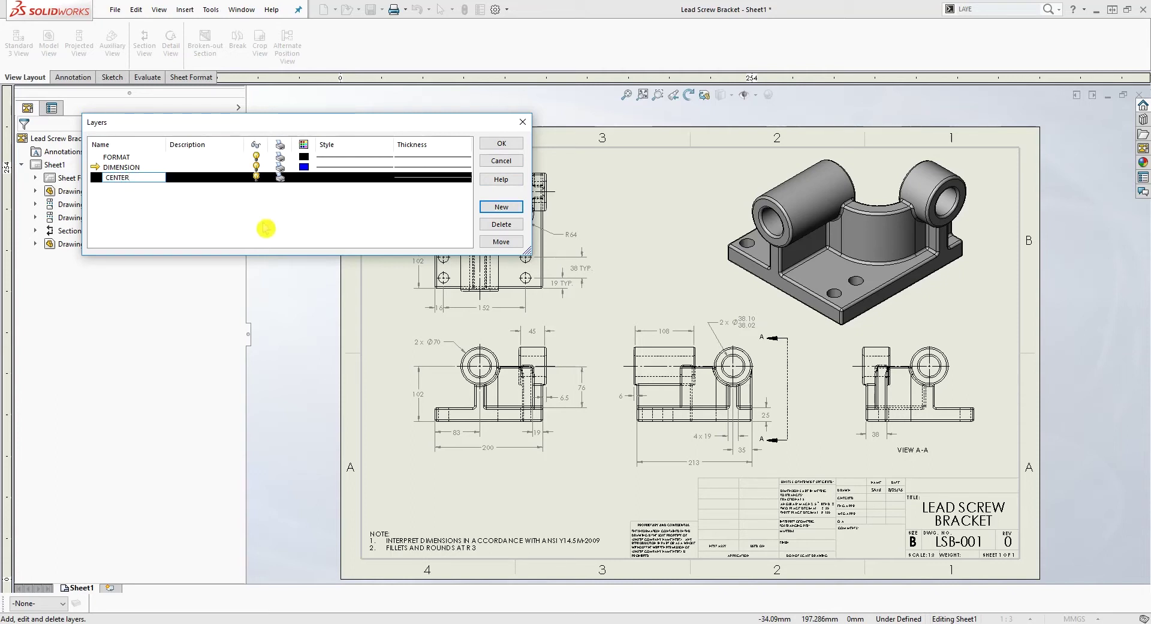
{"action": "left_click", "coordinate": [228, 213]}
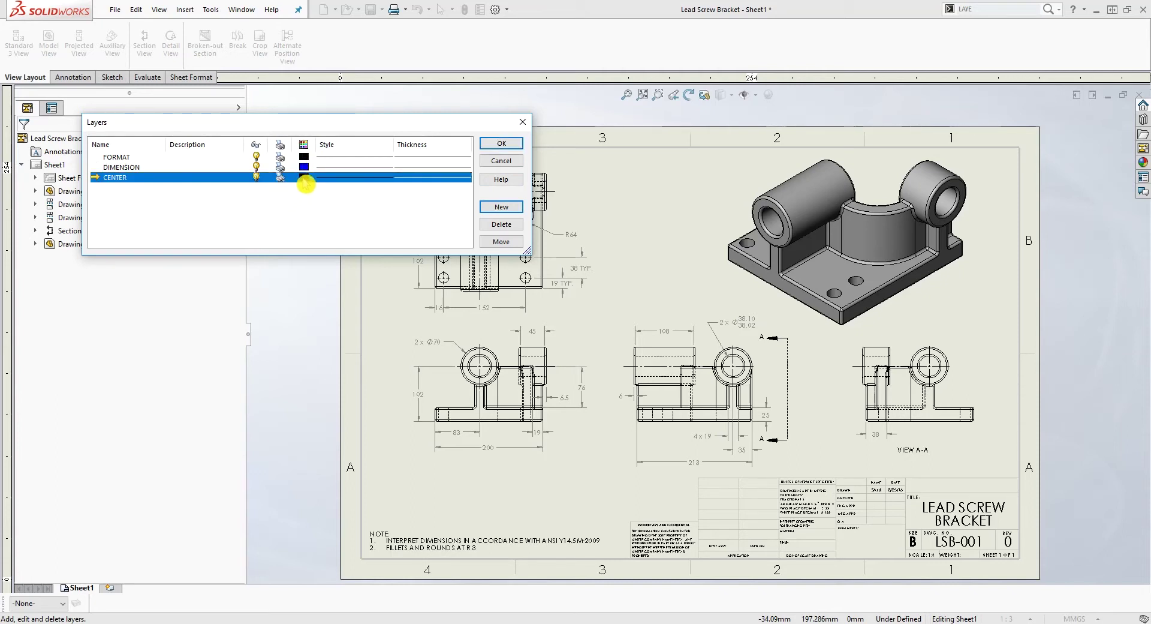
{"action": "left_click", "coordinate": [303, 177]}
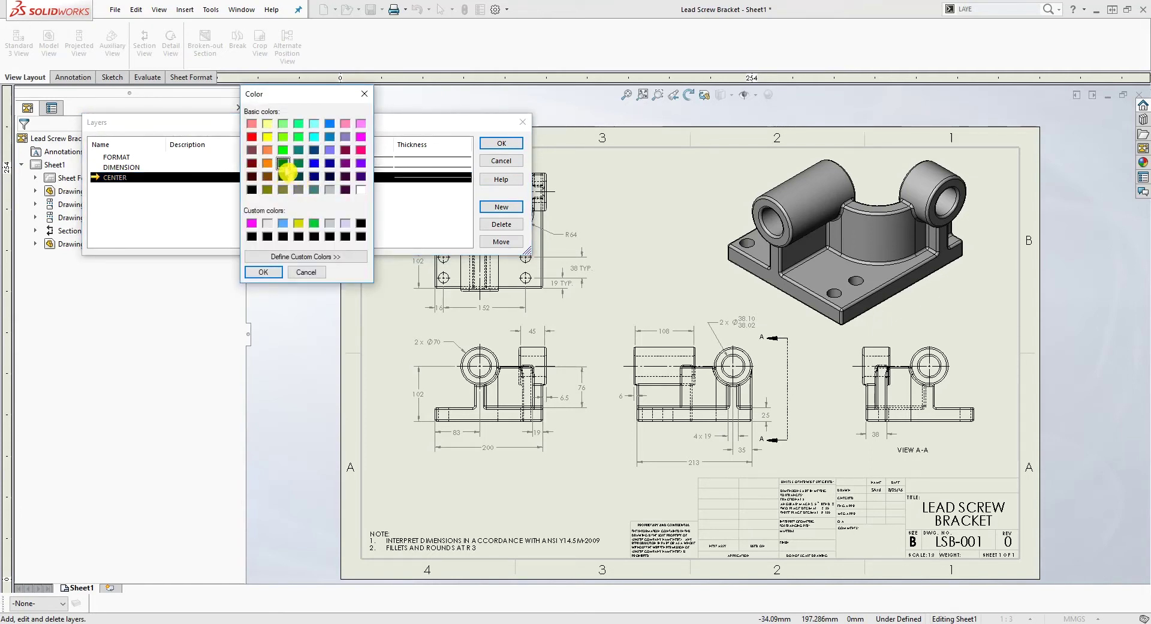
{"action": "left_click", "coordinate": [263, 271]}
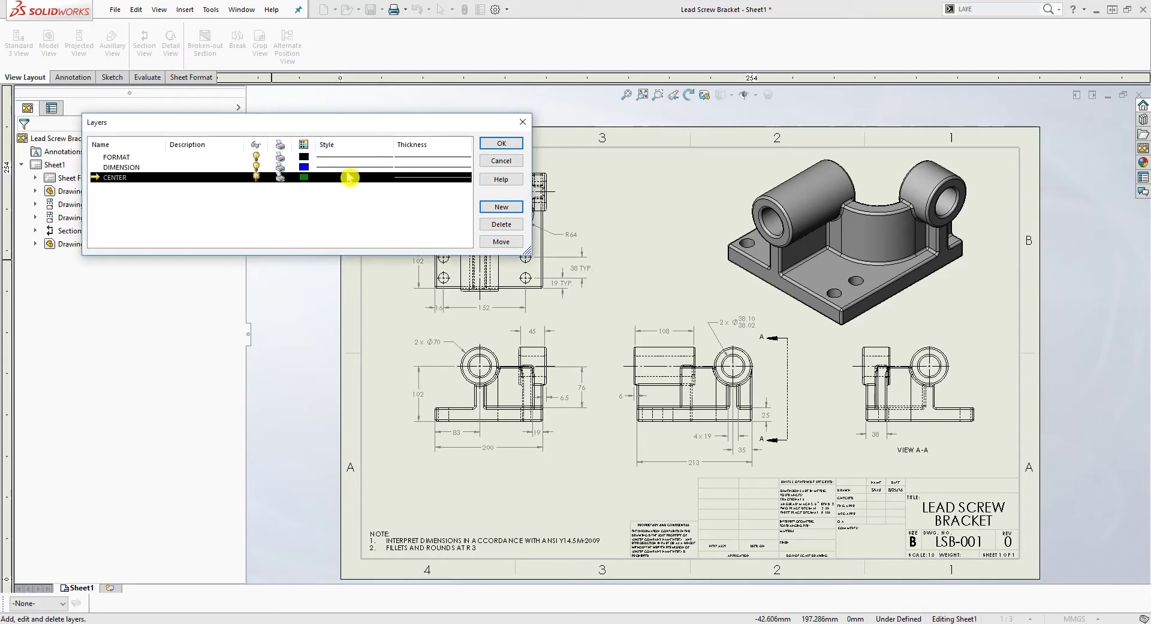
{"action": "left_click", "coordinate": [346, 178]}
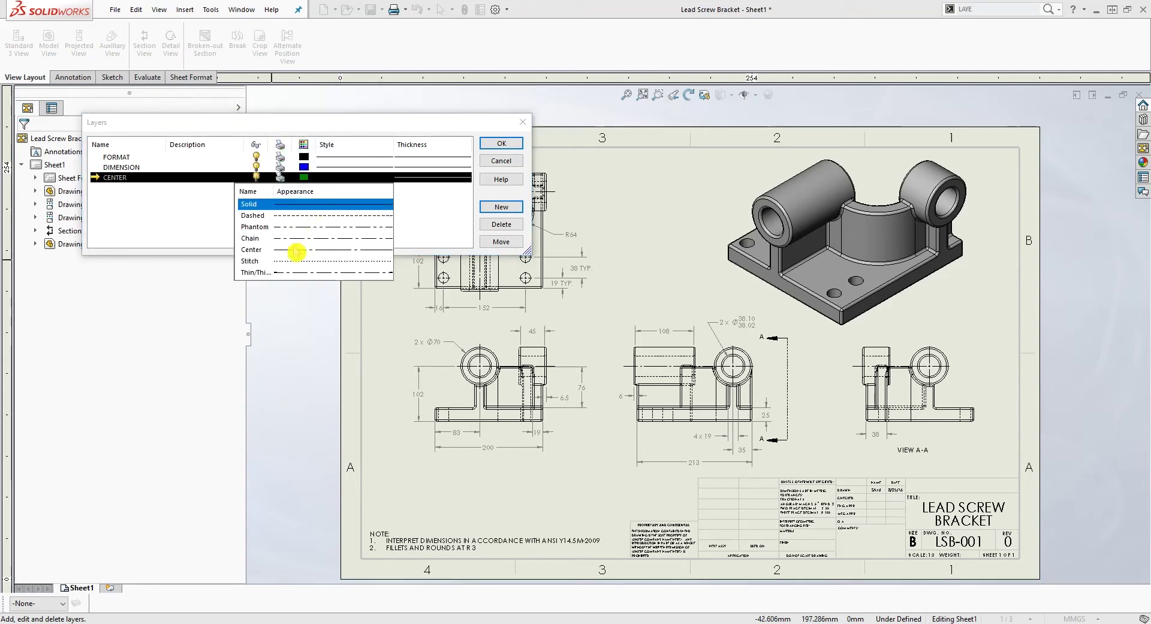
{"action": "left_click", "coordinate": [292, 250]}
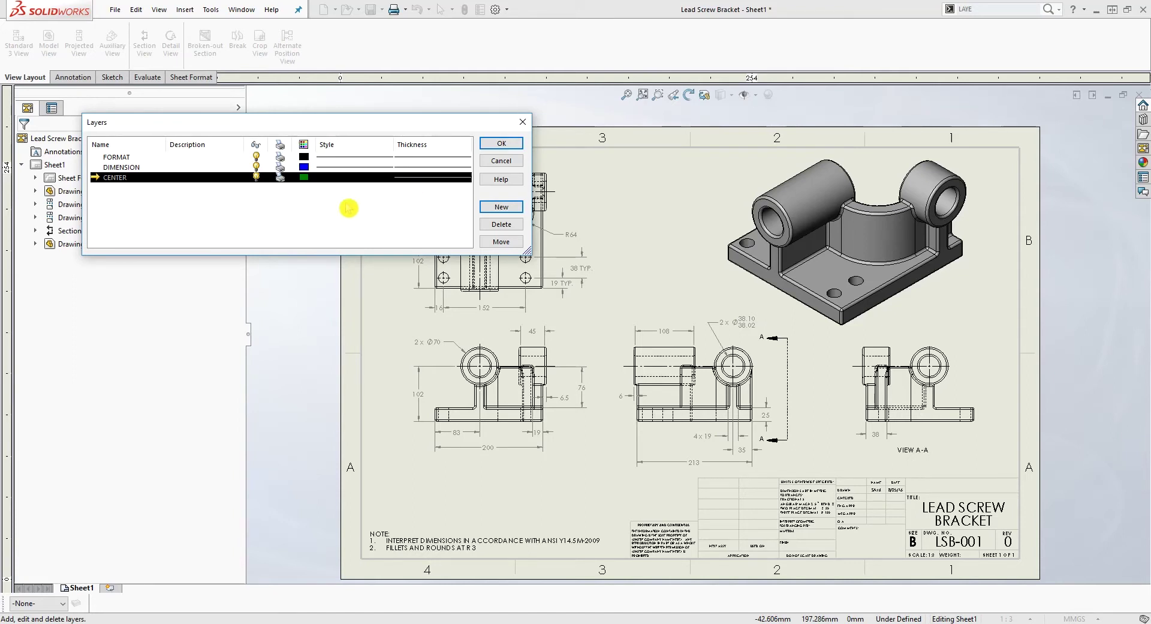
- Create a layer named SECTION with magenta colour and the Phantom line style, and accept the layer definitions
{"action": "left_click", "coordinate": [490, 210]}
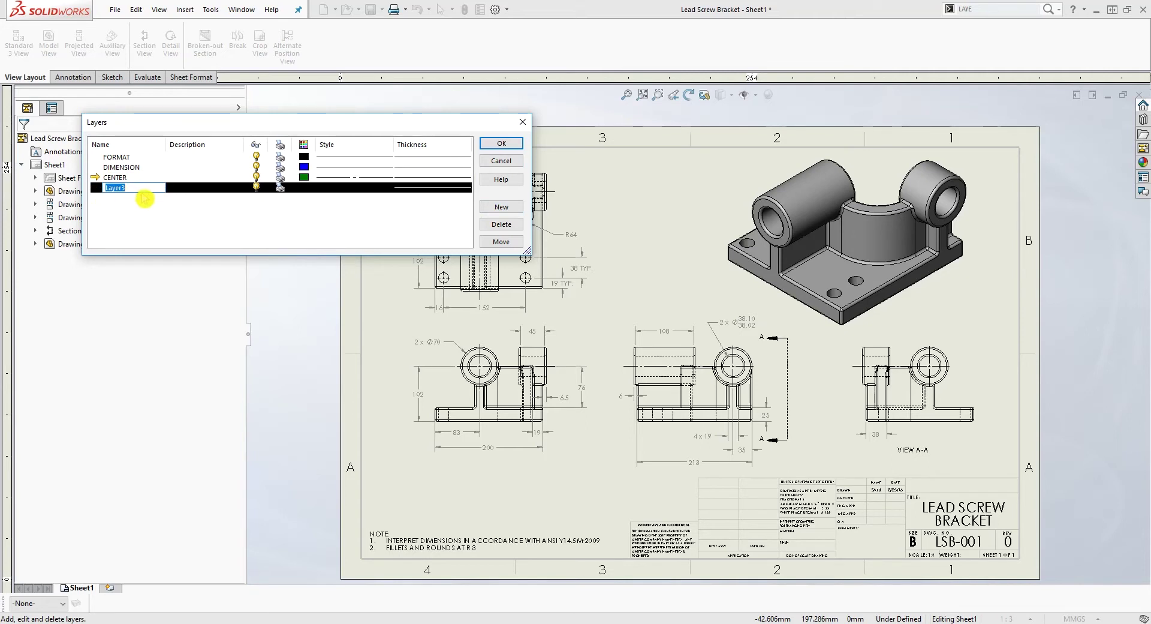
{"action": "type", "text": "SECTION"}
{"action": "key", "text": "Return"}
{"action": "left_click", "coordinate": [304, 188]}
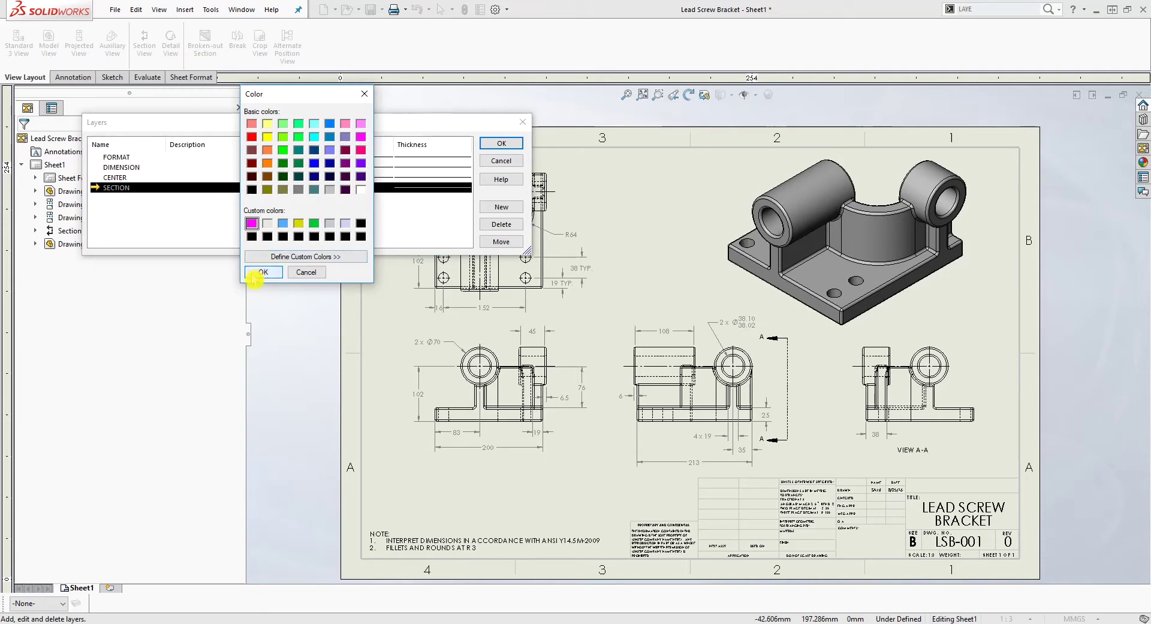
{"action": "left_click", "coordinate": [262, 273]}
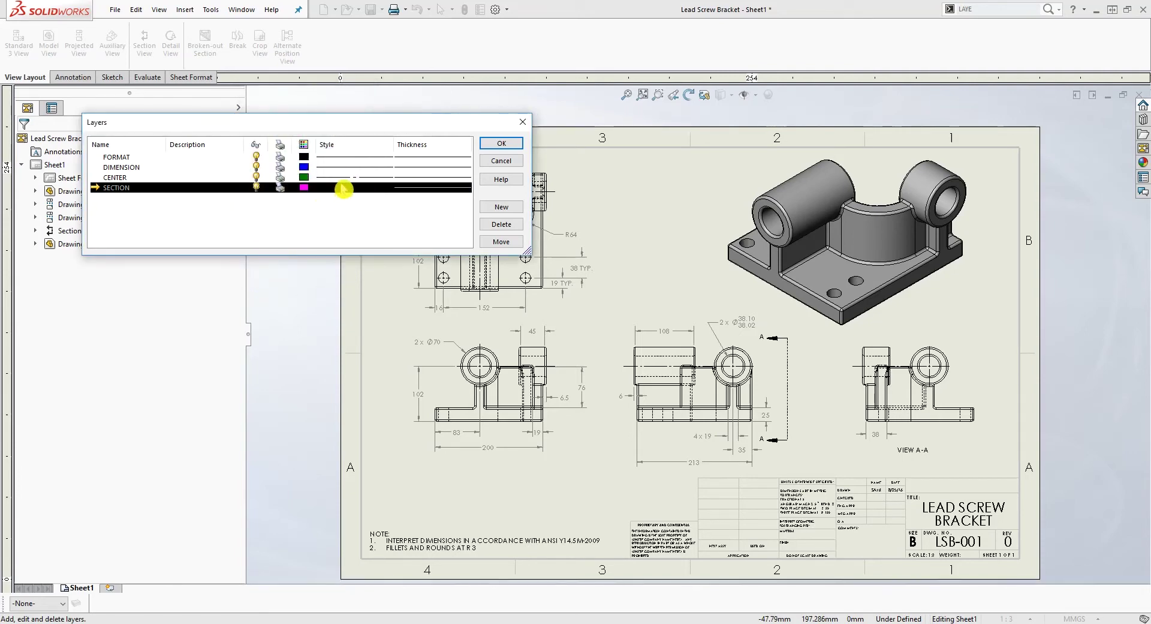
{"action": "left_click", "coordinate": [343, 191]}
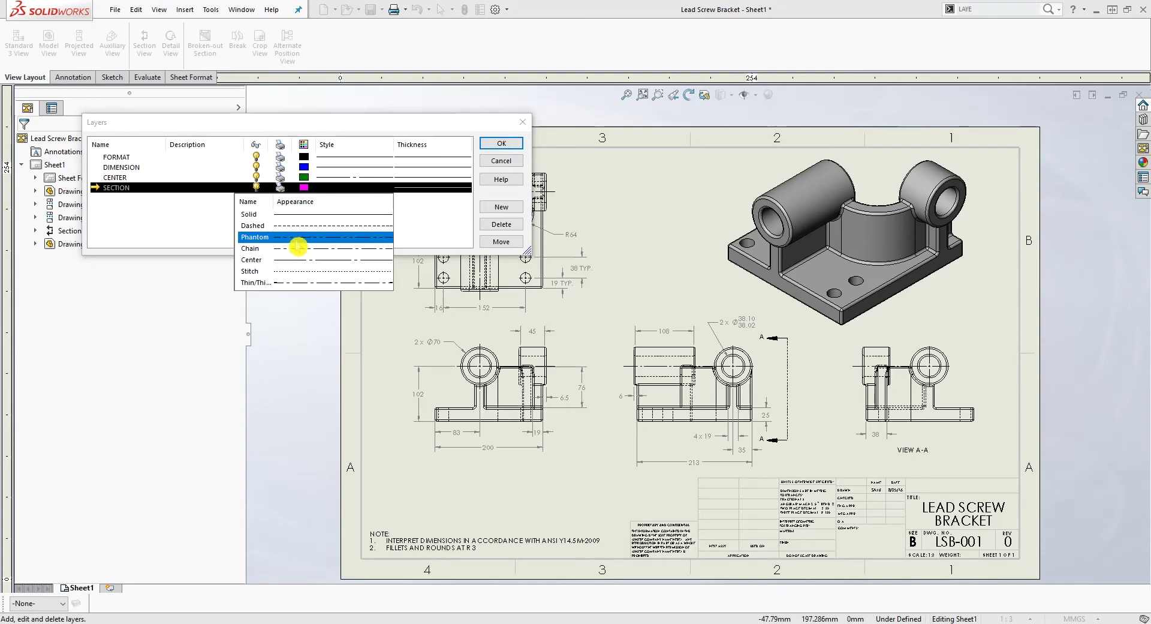
{"action": "left_click", "coordinate": [298, 247]}
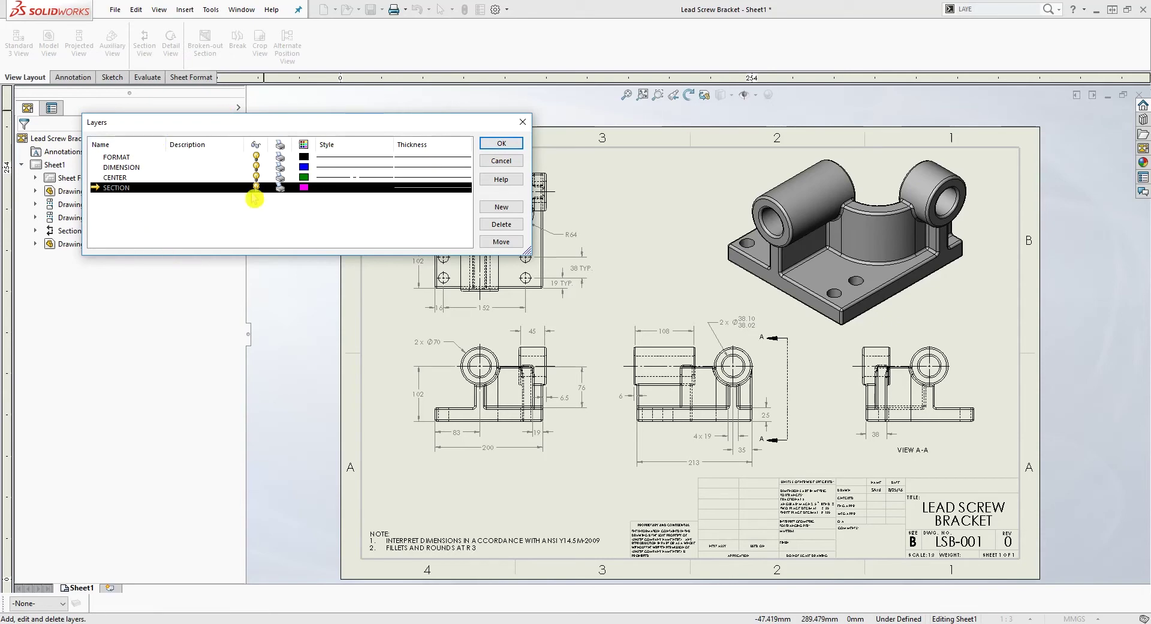
{"action": "left_click", "coordinate": [500, 144]}
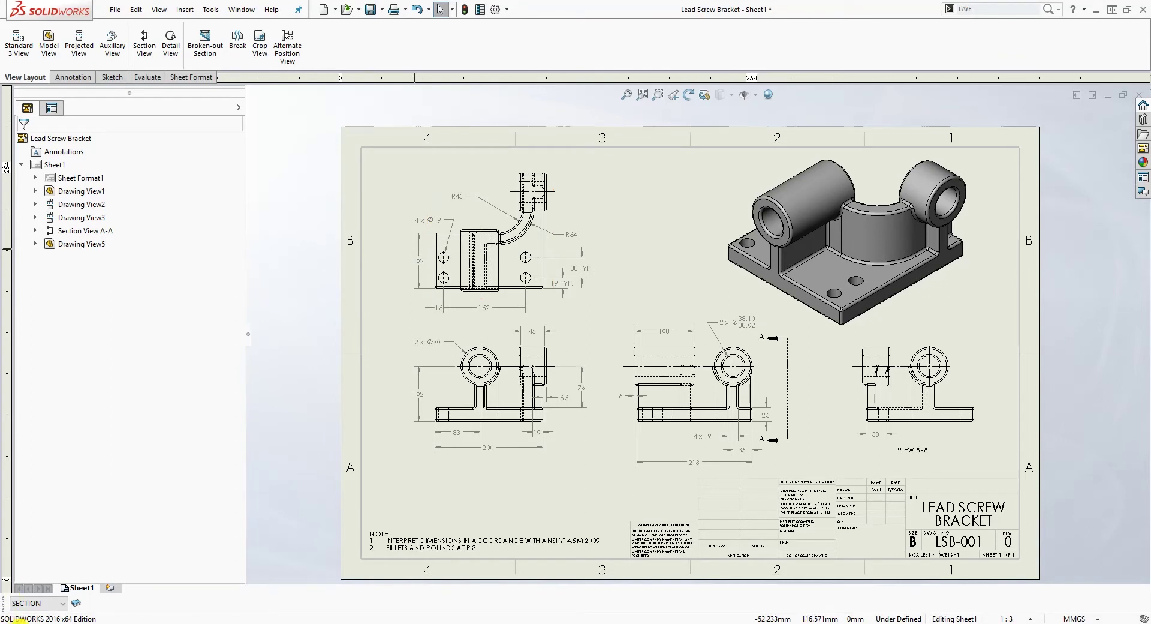
- Make DIMENSION the current layer of the drawing
{"action": "left_click", "coordinate": [36, 604]}
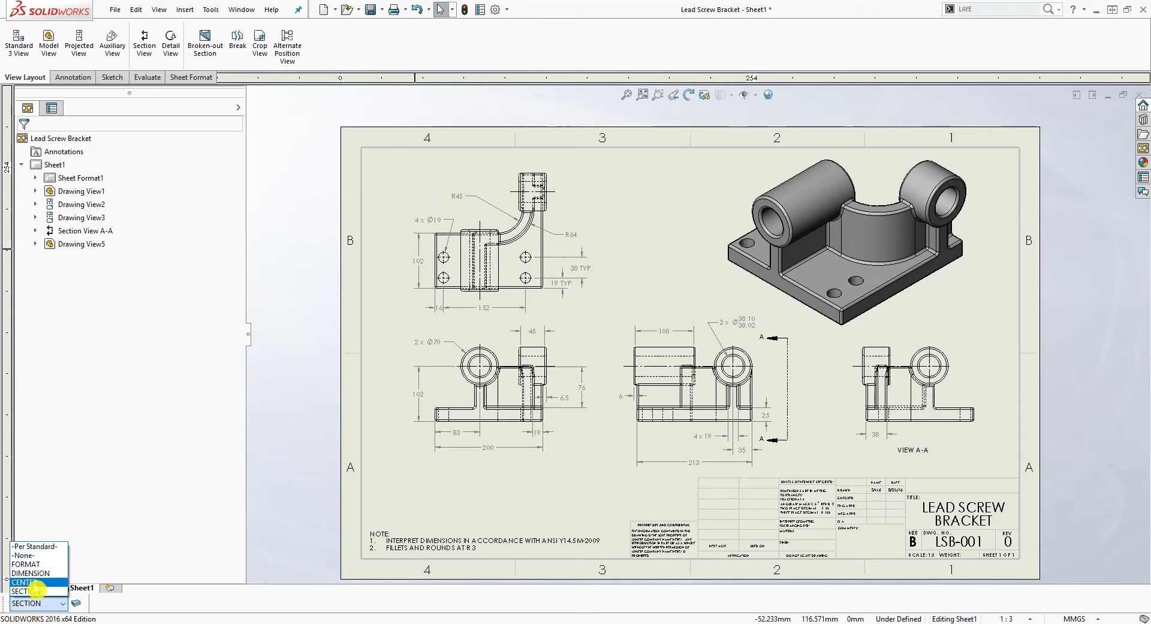
{"action": "left_click", "coordinate": [132, 470]}
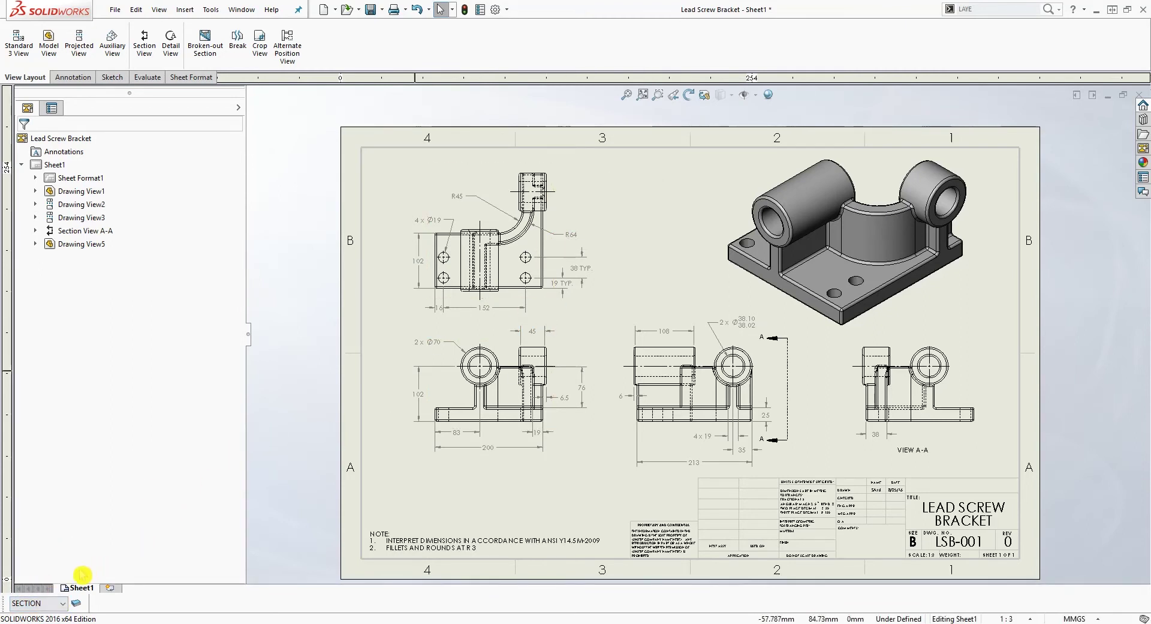
{"action": "left_click", "coordinate": [62, 603]}
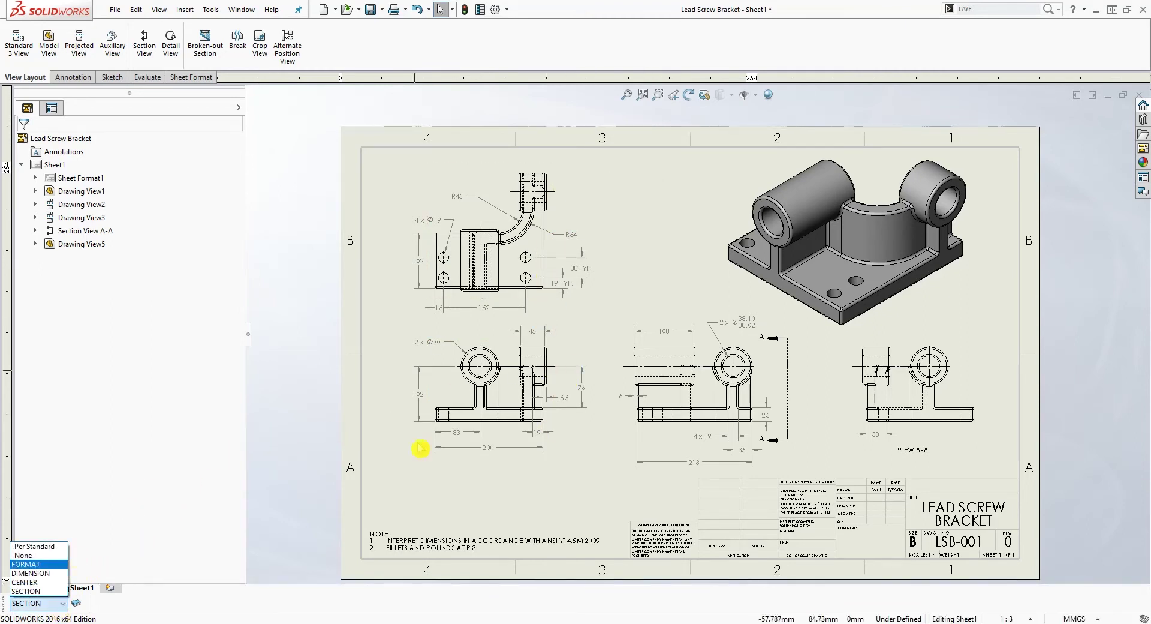
{"action": "left_click", "coordinate": [48, 574]}
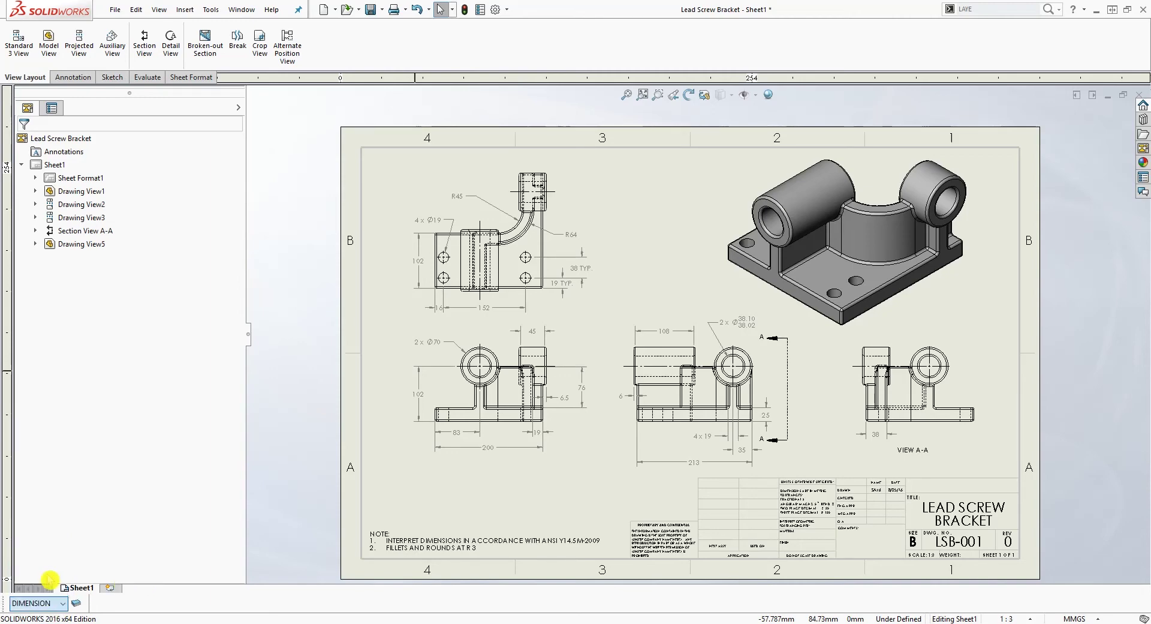
- Dimension the base plate's overall width in the top view between its two side edges, placing it below the 152 dimension
{"action": "key", "text": "d"}
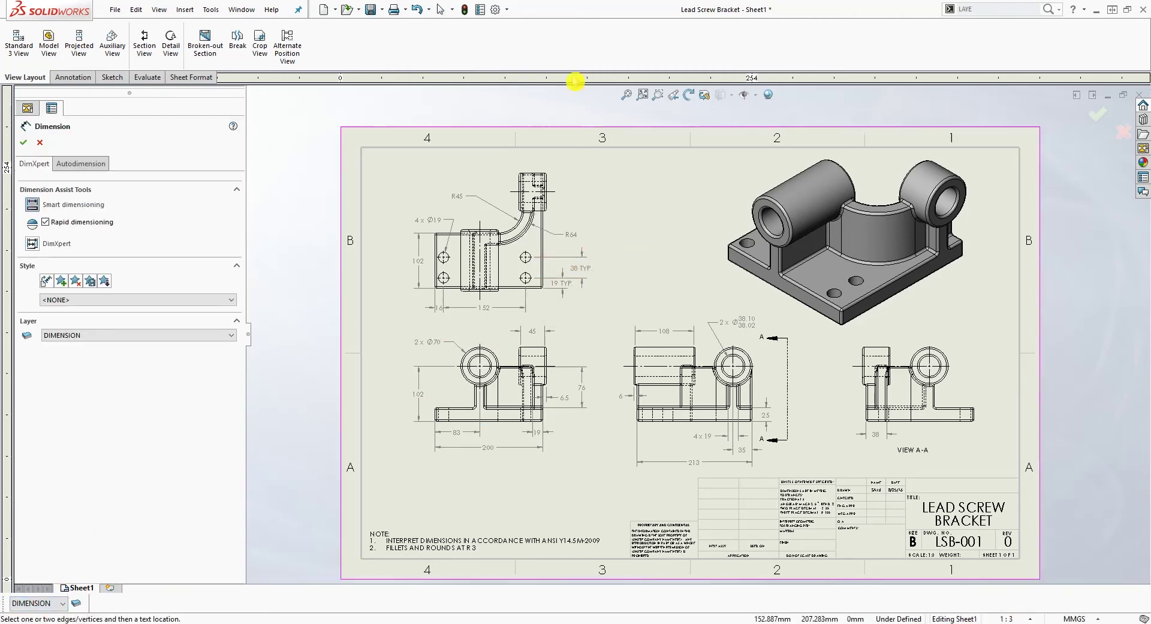
{"action": "scroll", "coordinate": [490, 244], "scroll_direction": "down", "scroll_amount": 3}
{"action": "left_click", "coordinate": [572, 250]}
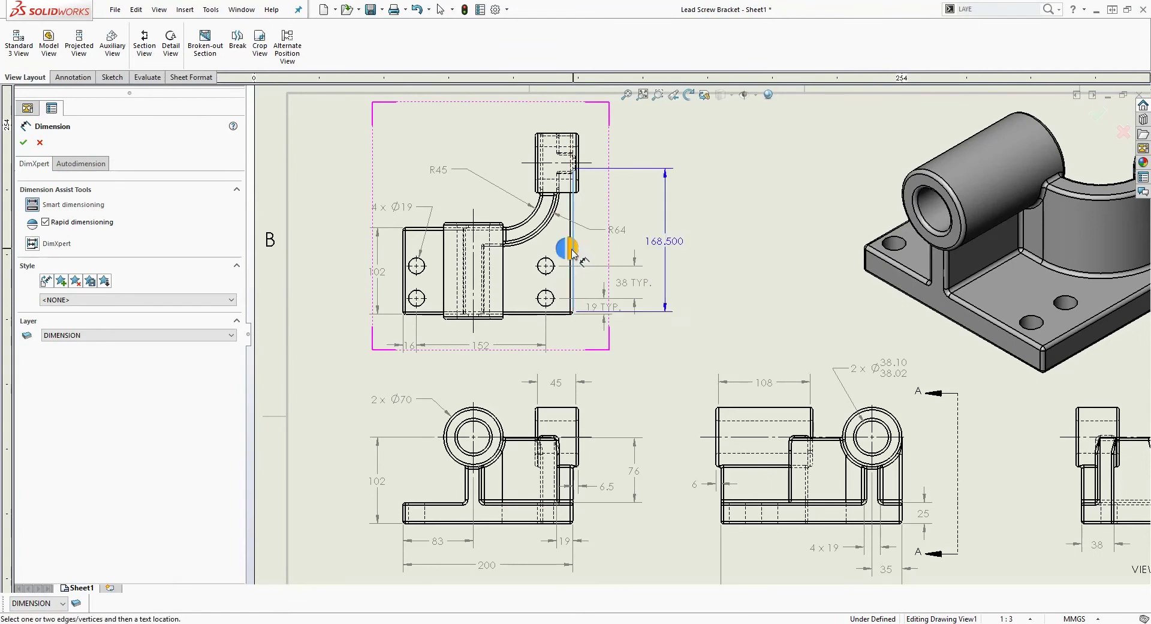
{"action": "scroll", "coordinate": [302, 255], "scroll_direction": "down", "scroll_amount": 2}
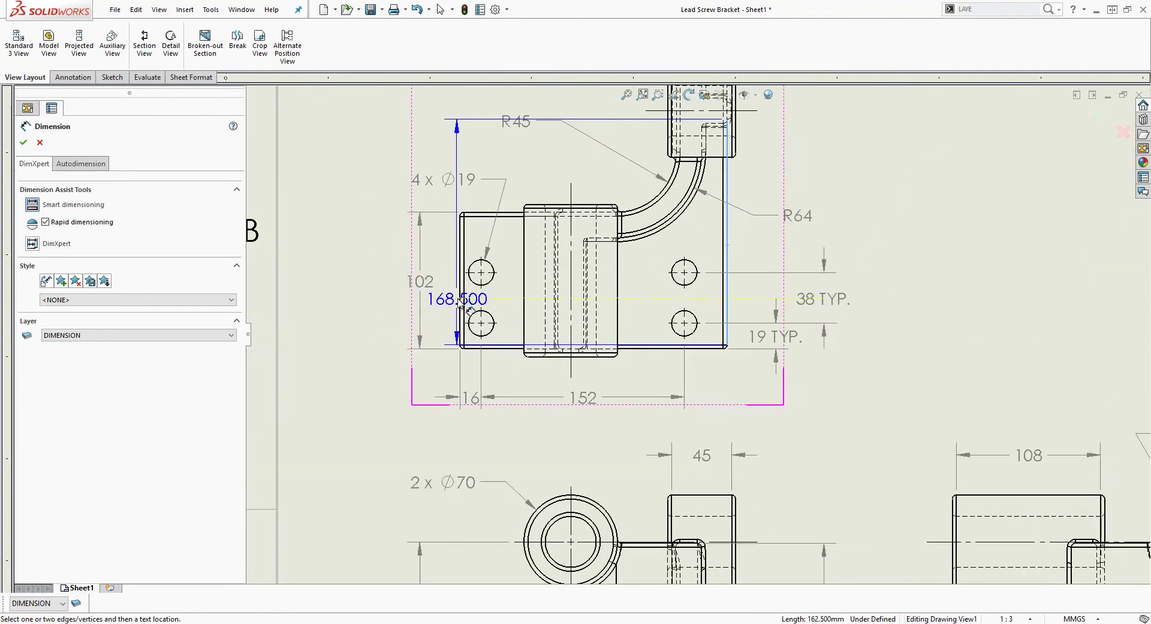
{"action": "scroll", "coordinate": [605, 132], "scroll_direction": "up", "scroll_amount": 3}
{"action": "scroll", "coordinate": [676, 223], "scroll_direction": "down", "scroll_amount": 2}
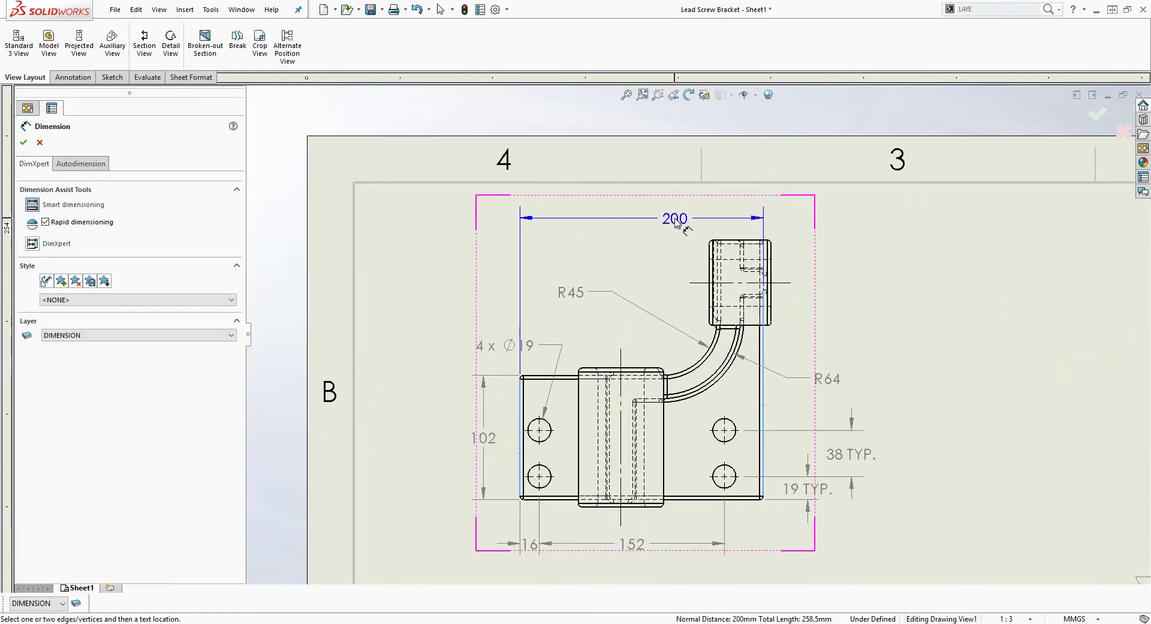
{"action": "scroll", "coordinate": [696, 468], "scroll_direction": "up", "scroll_amount": 2}
{"action": "scroll", "coordinate": [706, 478], "scroll_direction": "down", "scroll_amount": 2}
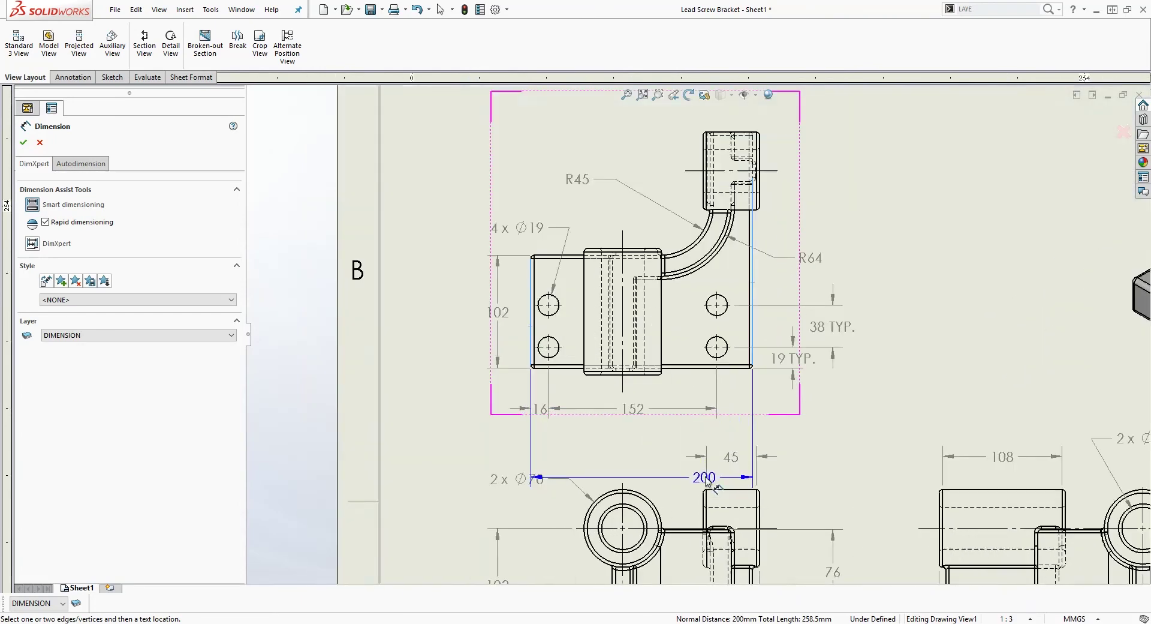
{"action": "left_click", "coordinate": [667, 435]}
{"action": "key", "text": "Escape"}
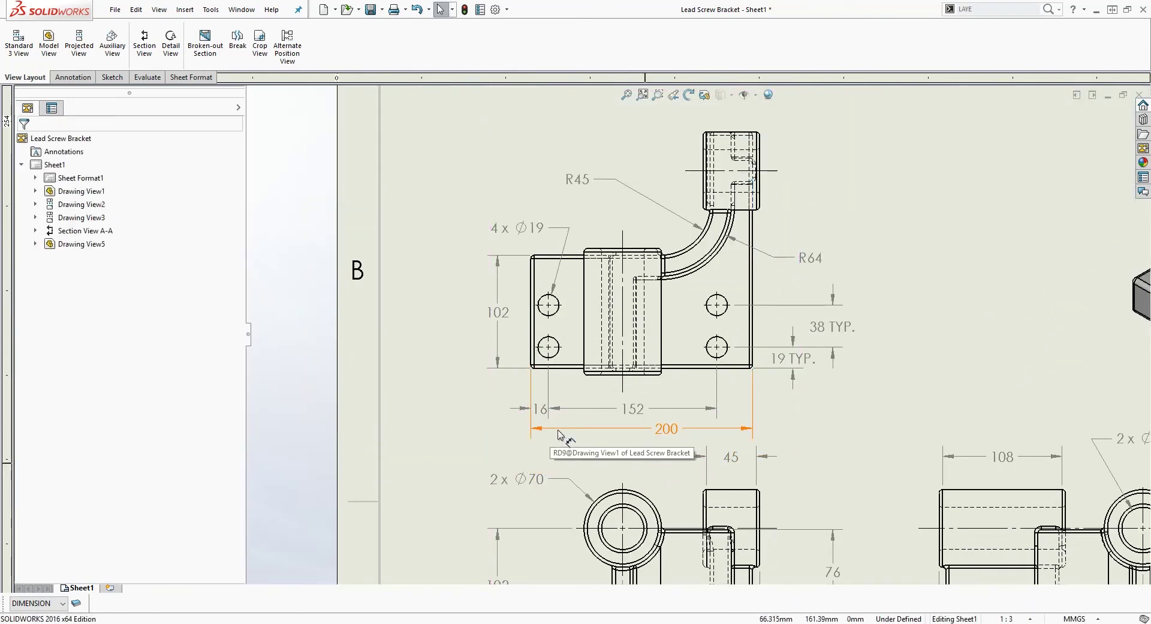
- Delete the overall width dimension just added below the top view
{"action": "left_click", "coordinate": [749, 429]}
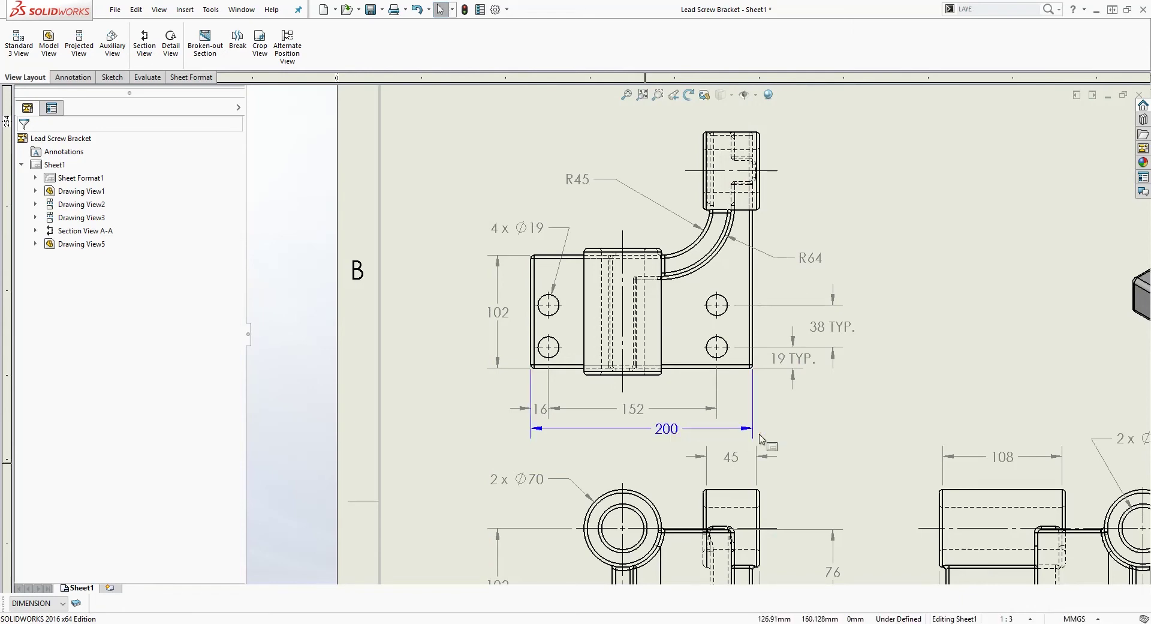
{"action": "left_click", "coordinate": [664, 440]}
{"action": "key", "text": "Escape"}
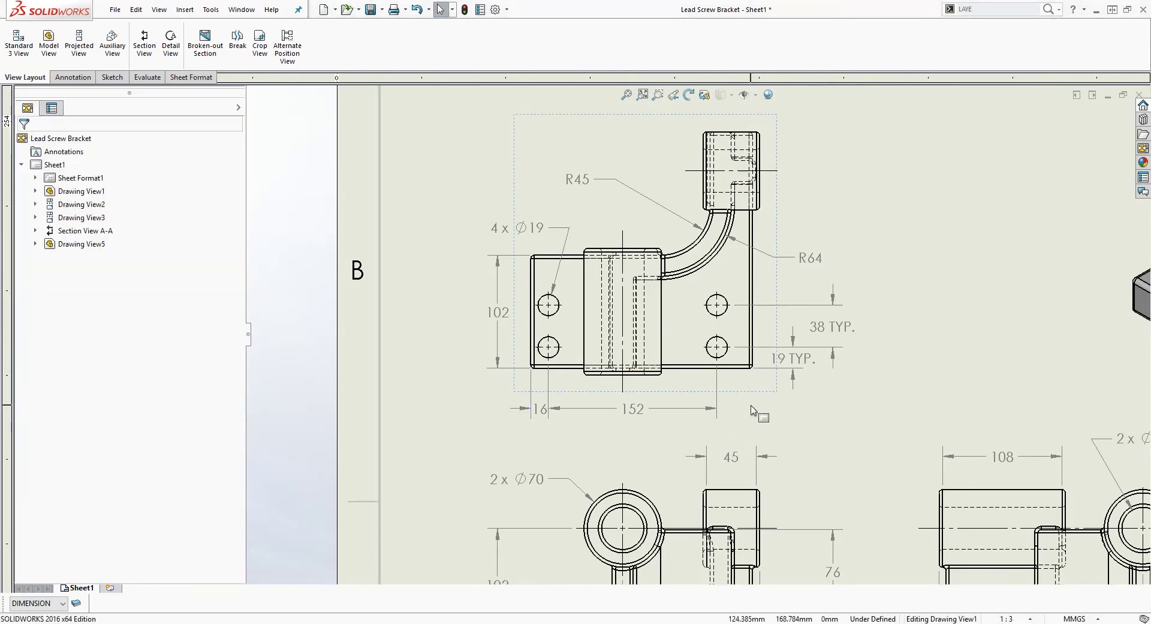
- Assign the 83, 19 and 200 dimensions below the front view to the DIMENSION layer
{"action": "scroll", "coordinate": [797, 411], "scroll_direction": "up", "scroll_amount": 5}
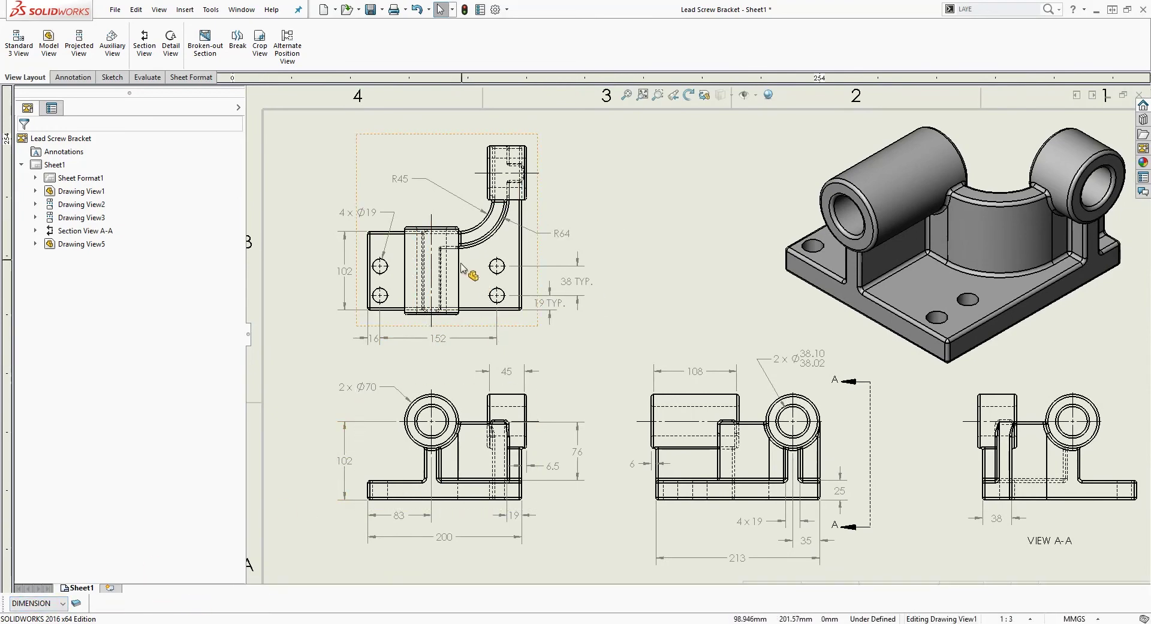
{"action": "middle_click_drag", "start_coordinate": [566, 417], "coordinate": [583, 357]}
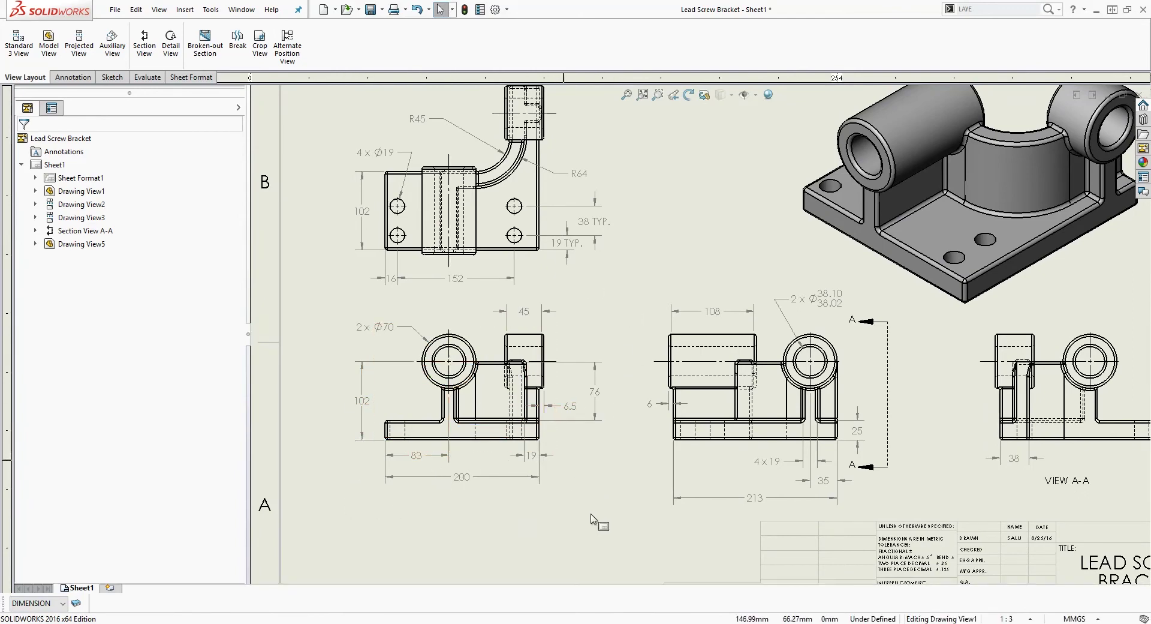
{"action": "left_click_drag", "start_coordinate": [596, 508], "coordinate": [359, 452]}
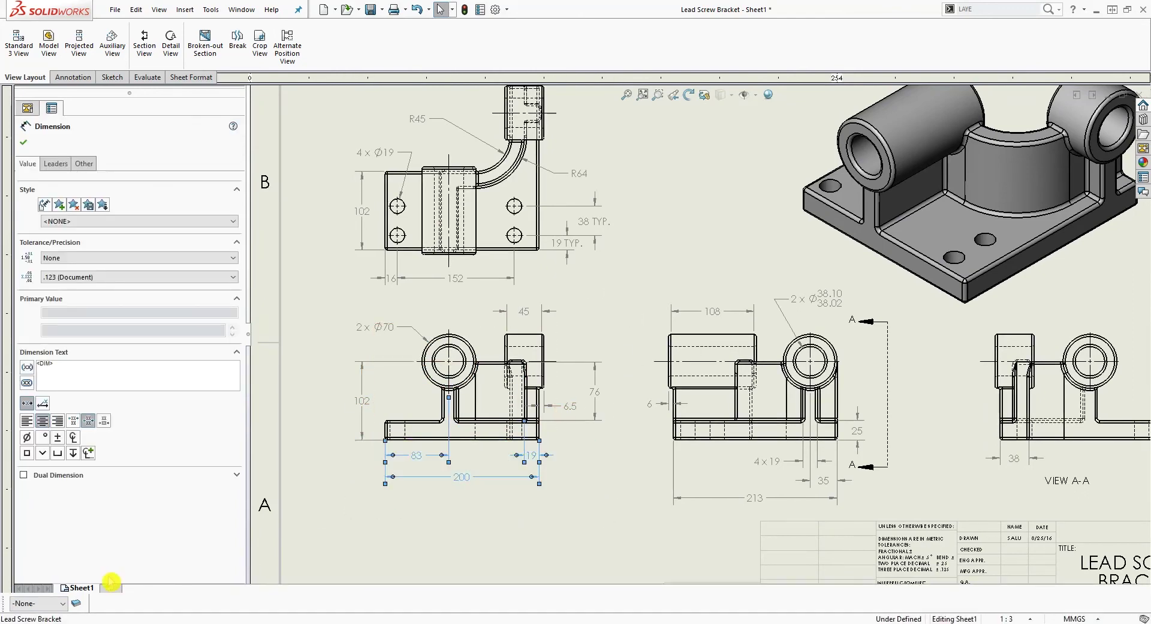
{"action": "left_click", "coordinate": [37, 604]}
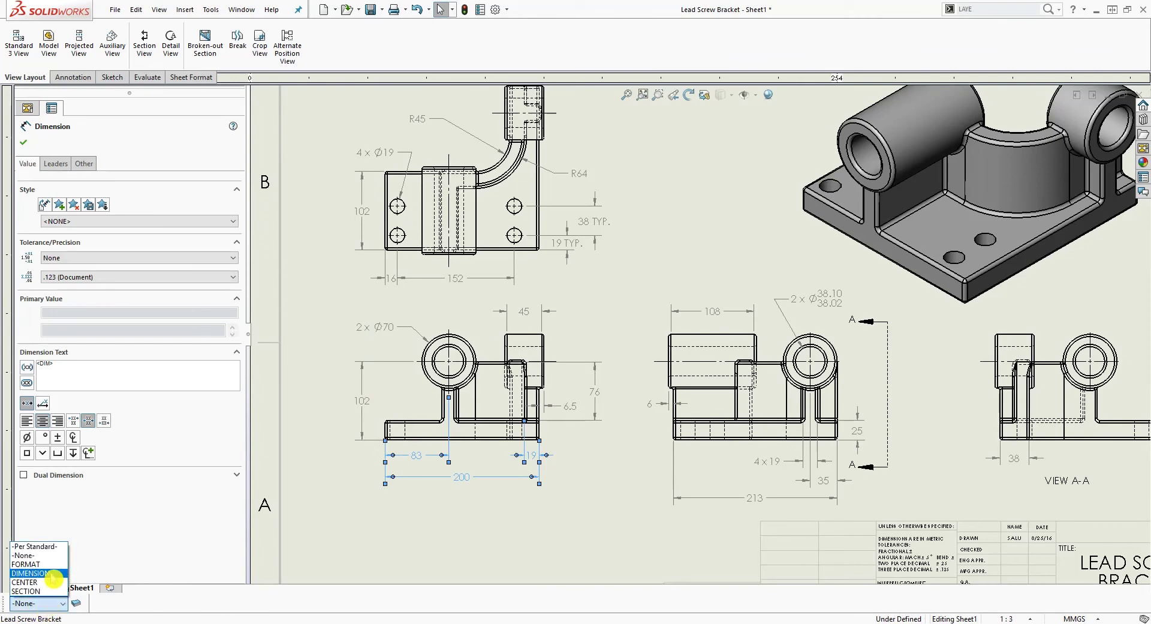
{"action": "left_click", "coordinate": [30, 573]}
{"action": "right_click_drag", "start_coordinate": [621, 470], "coordinate": [620, 444]}
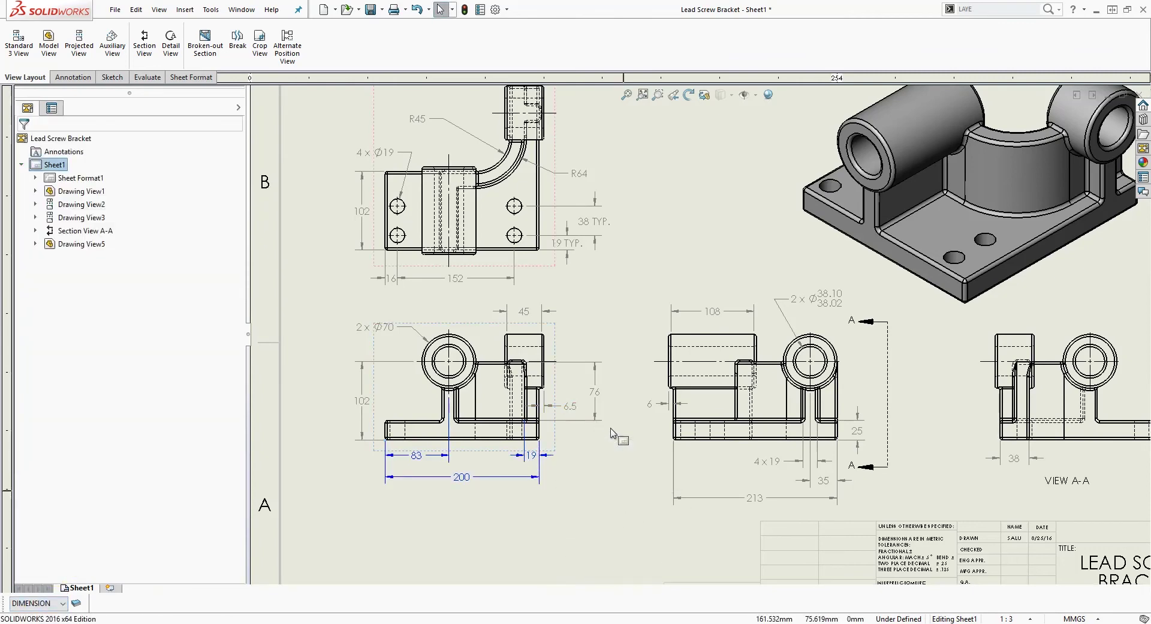
{"action": "key", "text": "Escape"}
- Assign the front view's 76, 6.5 and 45 dimensions to the DIMENSION layer
{"action": "left_click_drag", "start_coordinate": [622, 472], "coordinate": [563, 325]}
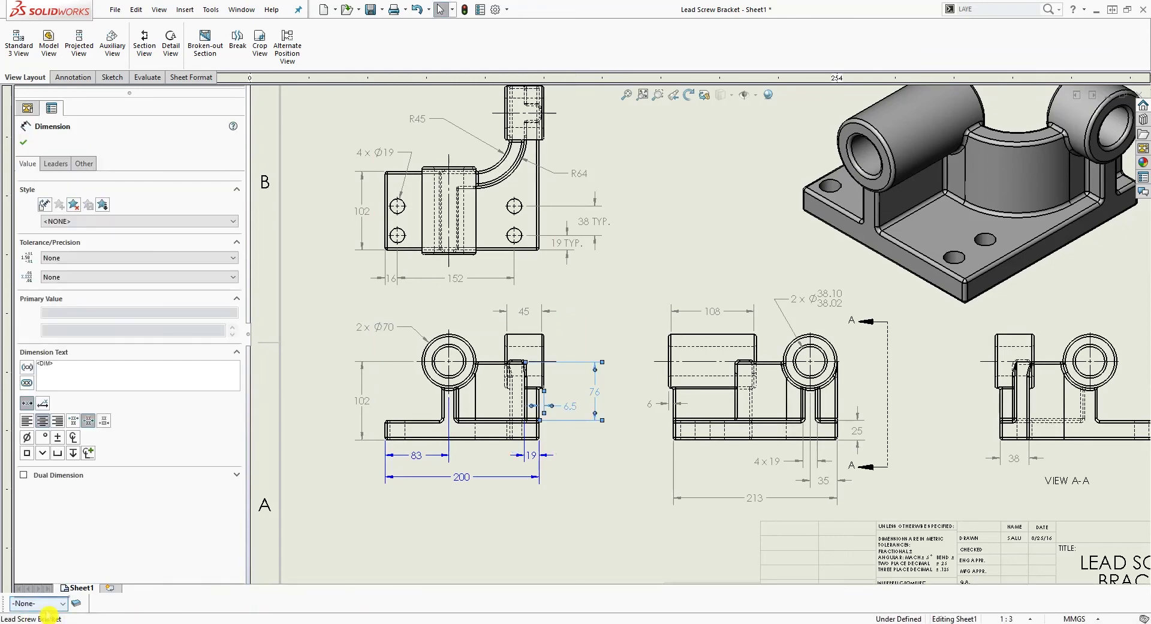
{"action": "left_click", "coordinate": [50, 604]}
{"action": "left_click", "coordinate": [47, 572]}
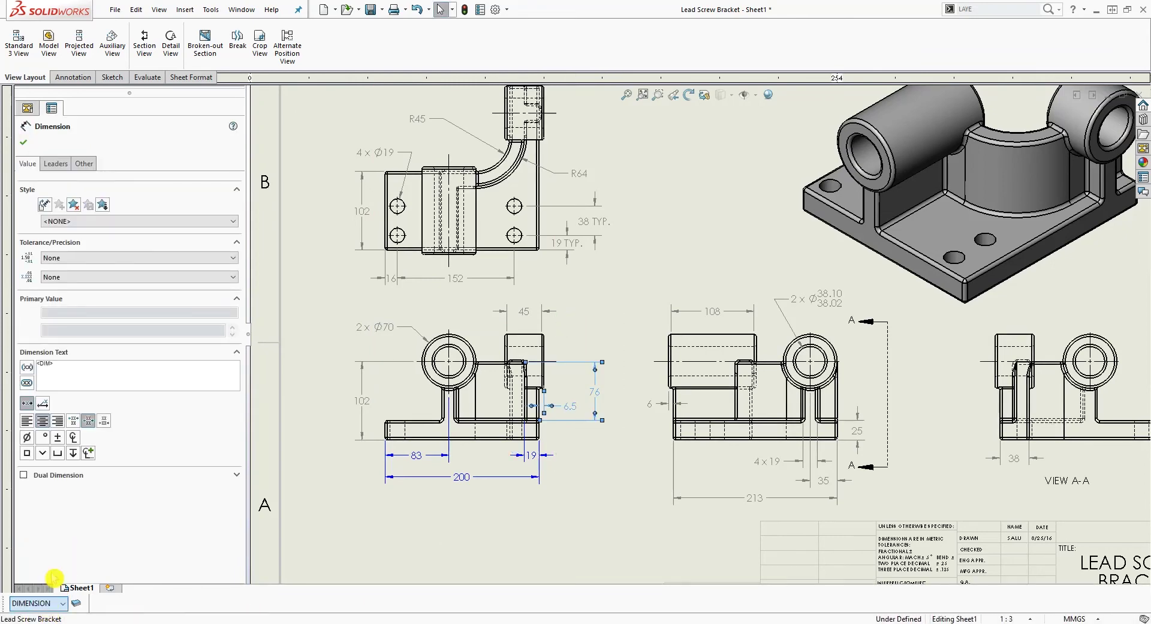
{"action": "left_click", "coordinate": [616, 348]}
{"action": "left_click_drag", "start_coordinate": [603, 332], "coordinate": [509, 304]}
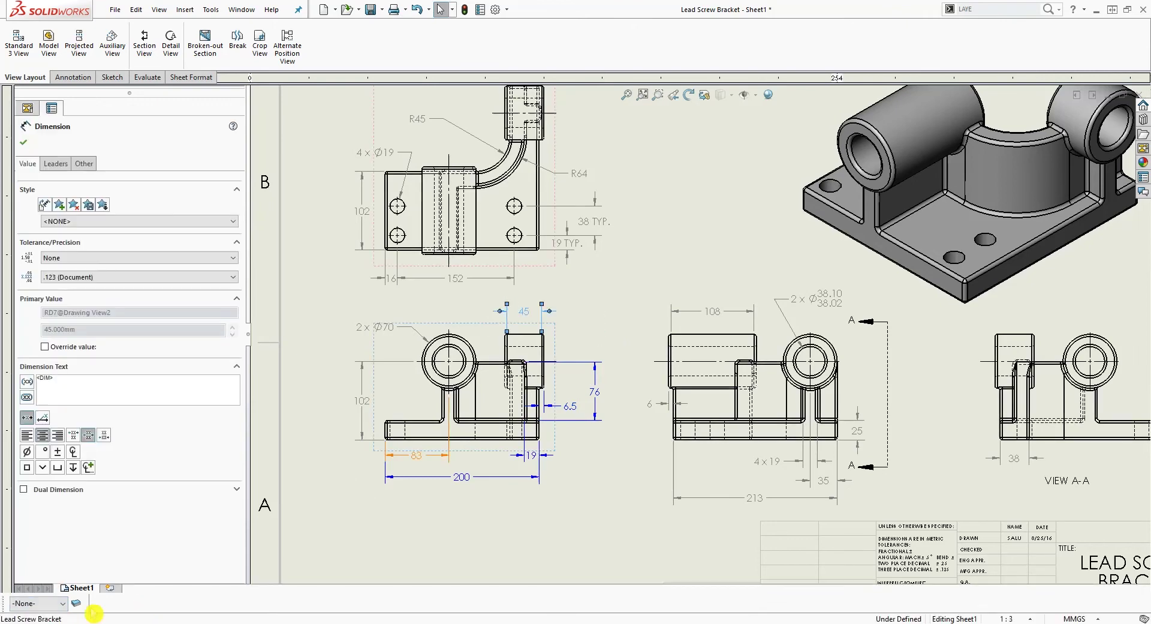
{"action": "left_click", "coordinate": [63, 603]}
{"action": "left_click", "coordinate": [31, 580]}
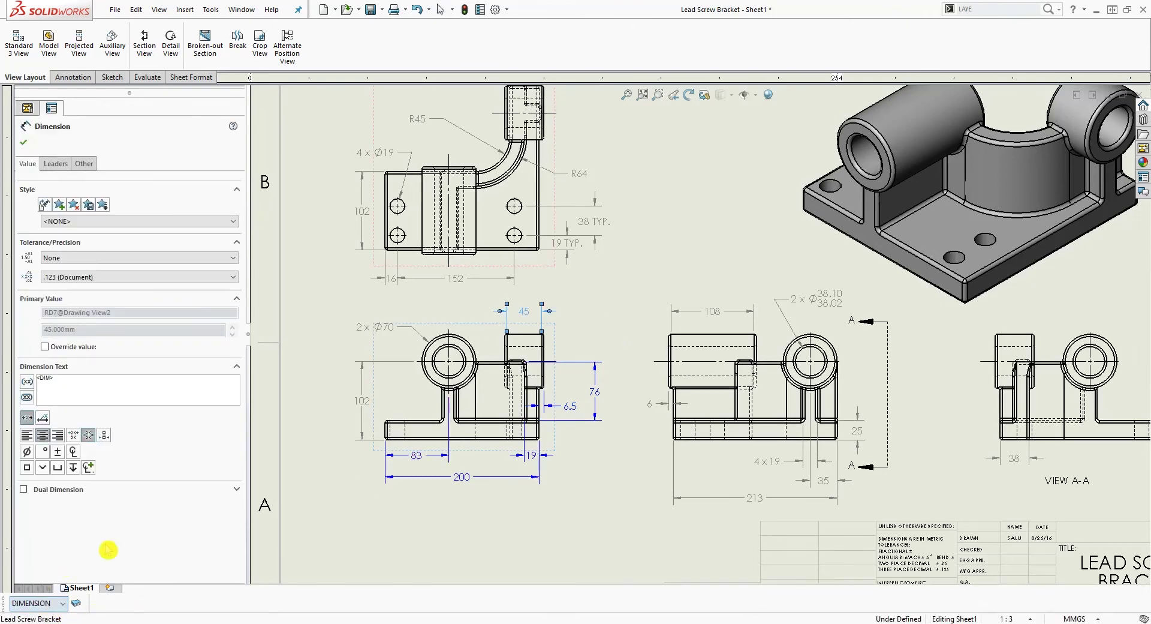
{"action": "key", "text": "Escape"}
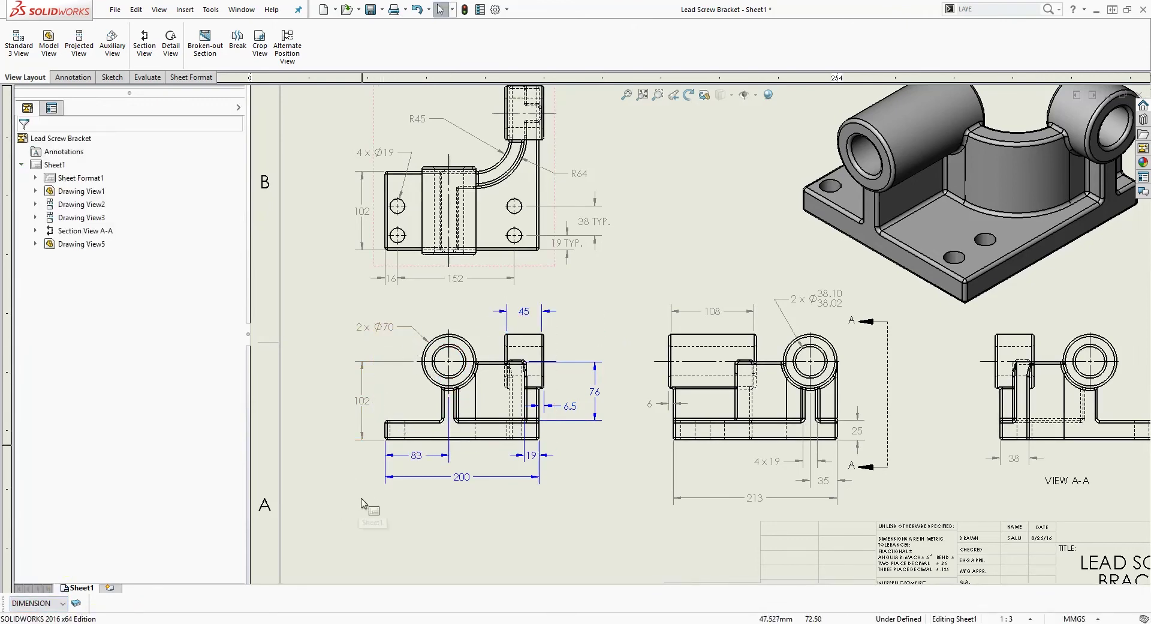
- Assign the front view's 102 height dimension and 2 x Ø70 diameter callout to the DIMENSION layer
{"action": "left_click_drag", "start_coordinate": [363, 491], "coordinate": [329, 276]}
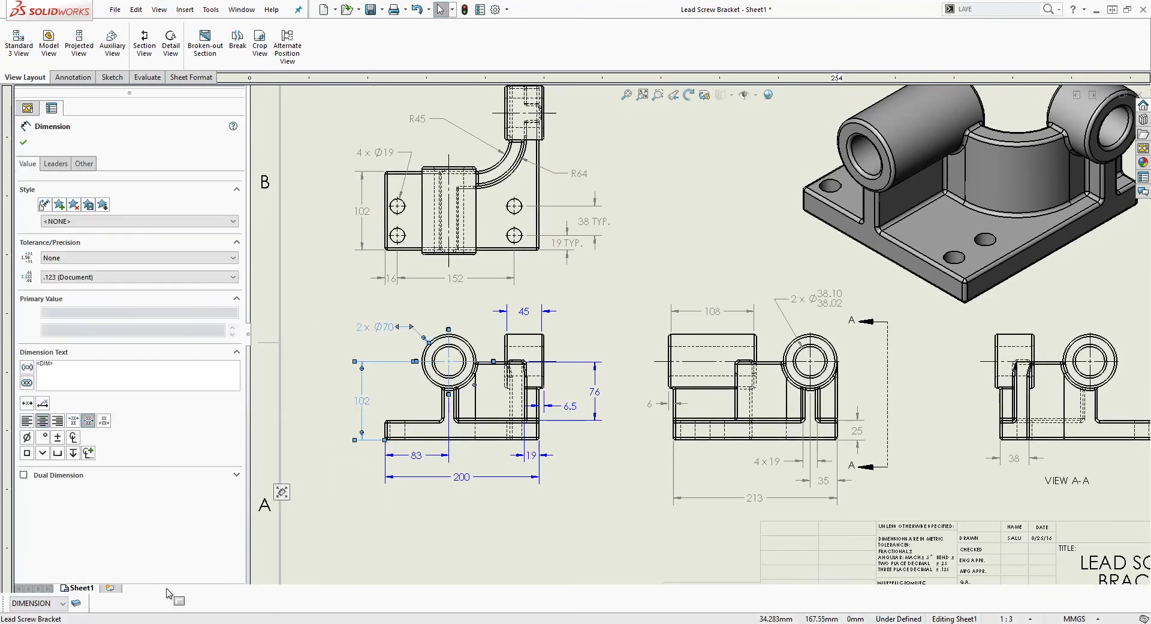
{"action": "left_click", "coordinate": [42, 603]}
{"action": "left_click", "coordinate": [36, 573]}
{"action": "key", "text": "Escape"}
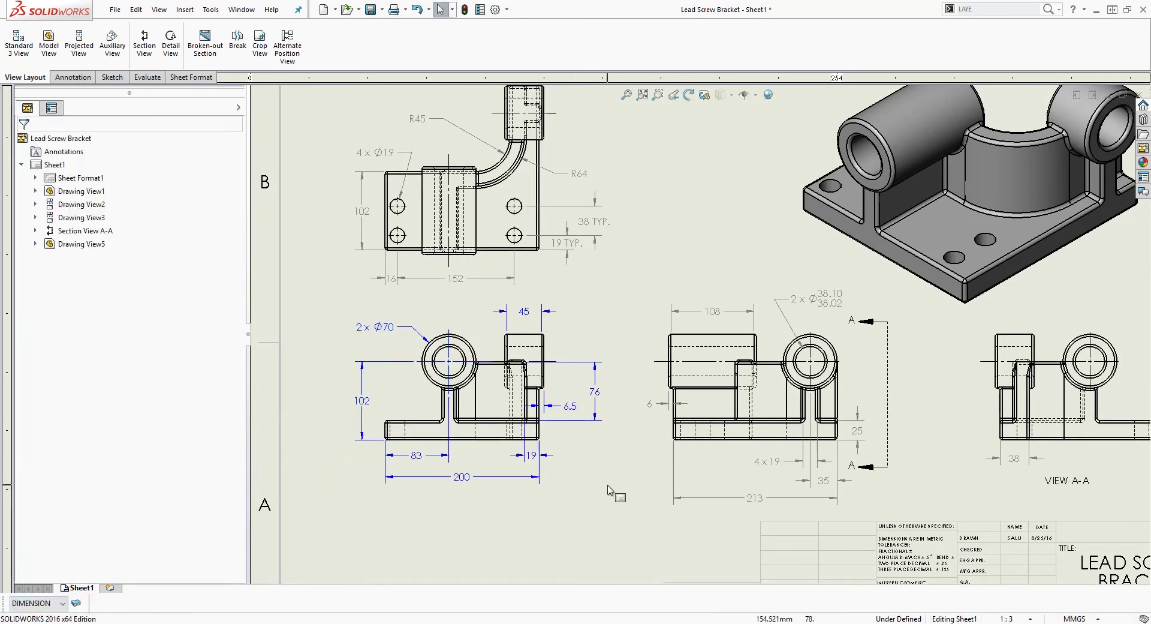
- Assign the center mark of the circular boss in the front view to the CENTER layer
{"action": "left_click", "coordinate": [450, 361]}
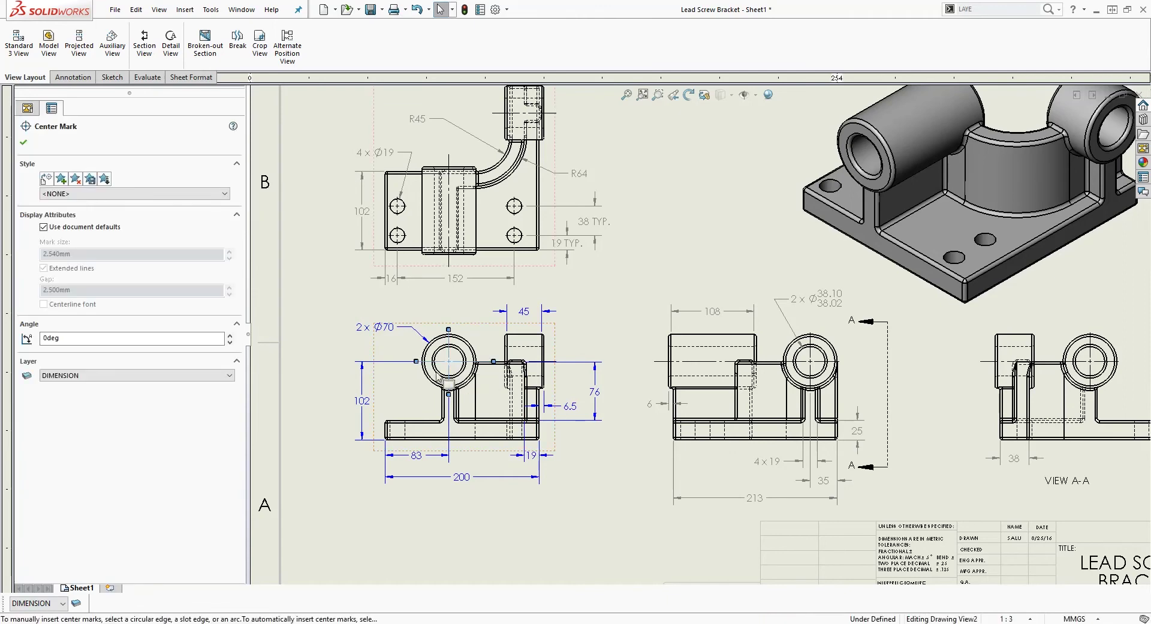
{"action": "left_click", "coordinate": [39, 605]}
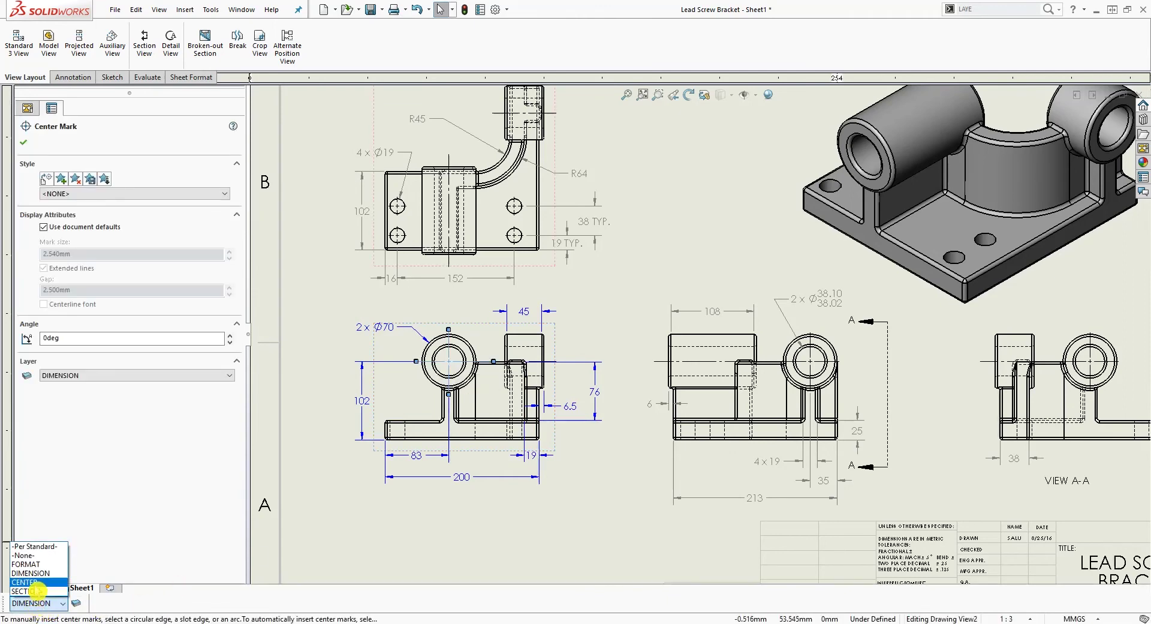
{"action": "left_click", "coordinate": [37, 591]}
{"action": "key", "text": "Escape"}
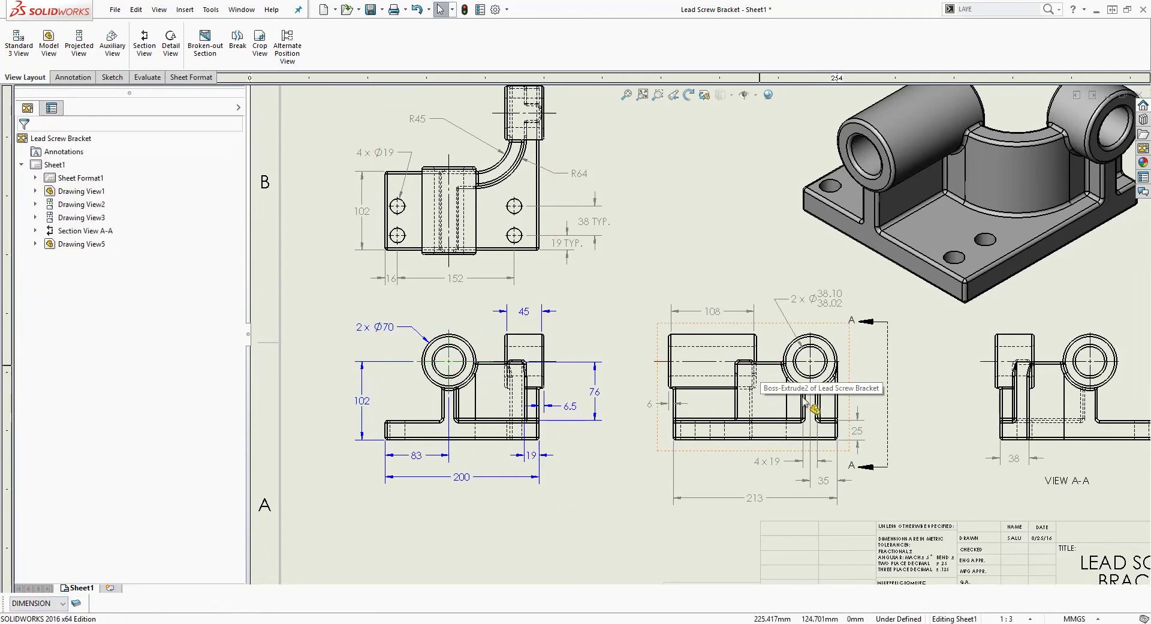
- Assign the horizontal centerline of the upper cylindrical boss in the top view to the CENTER layer
{"action": "left_click", "coordinate": [527, 112]}
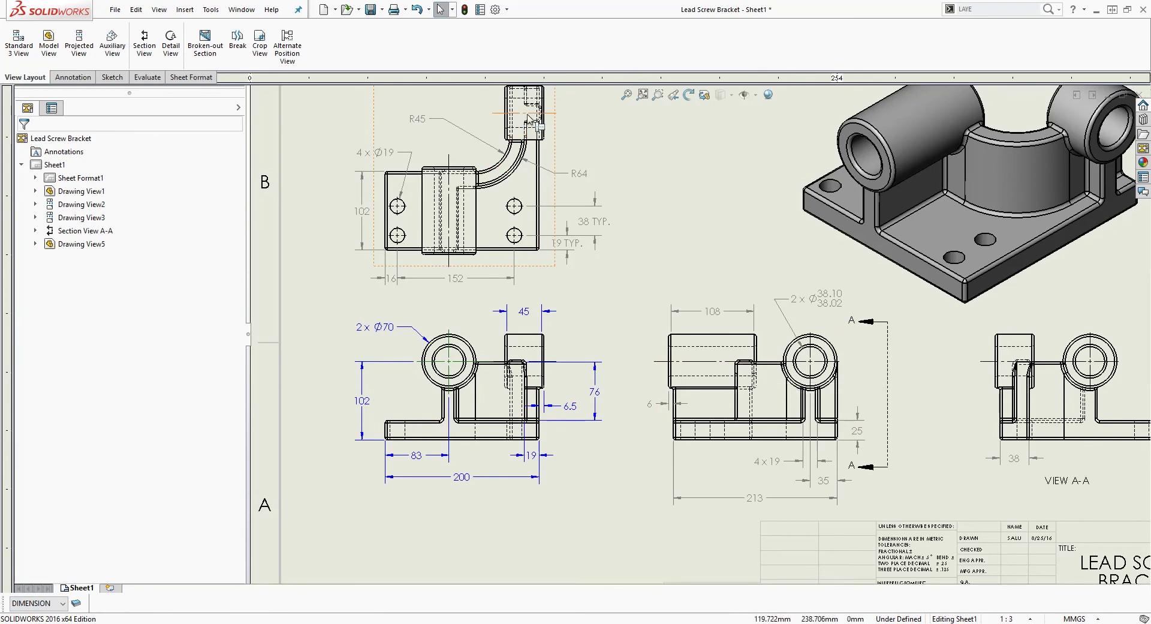
{"action": "left_click", "coordinate": [43, 605]}
{"action": "left_click", "coordinate": [30, 573]}
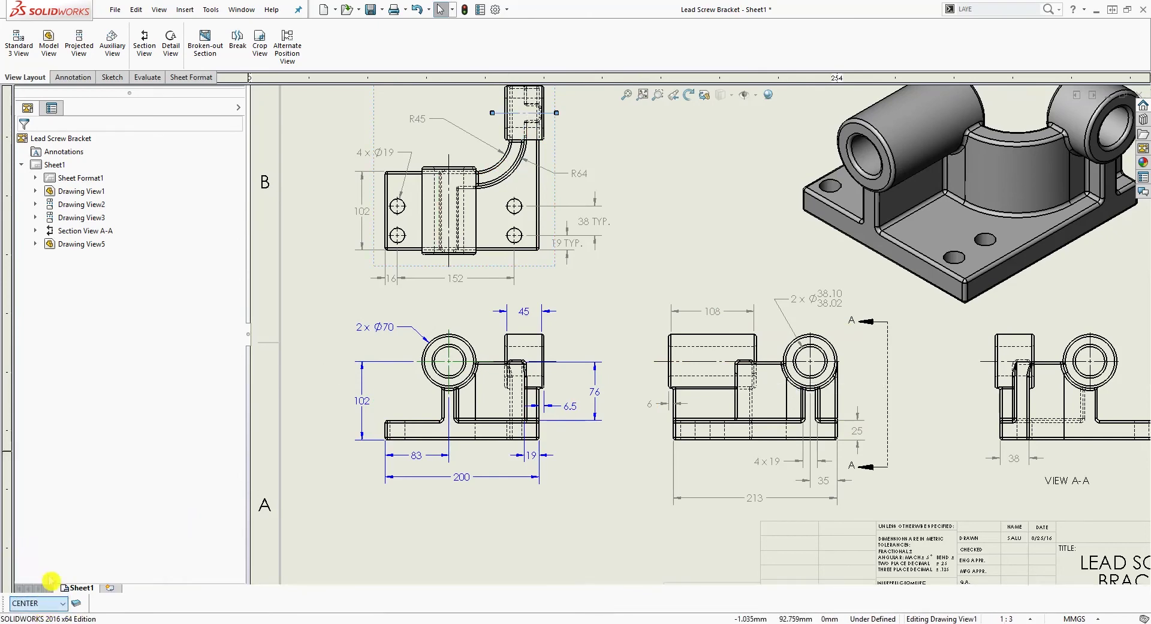
- Assign section line A-A beside the side view to the SECTION layer
{"action": "middle_click_drag", "start_coordinate": [668, 239], "coordinate": [630, 262], "text": "ctrl"}
{"action": "key", "text": "f"}
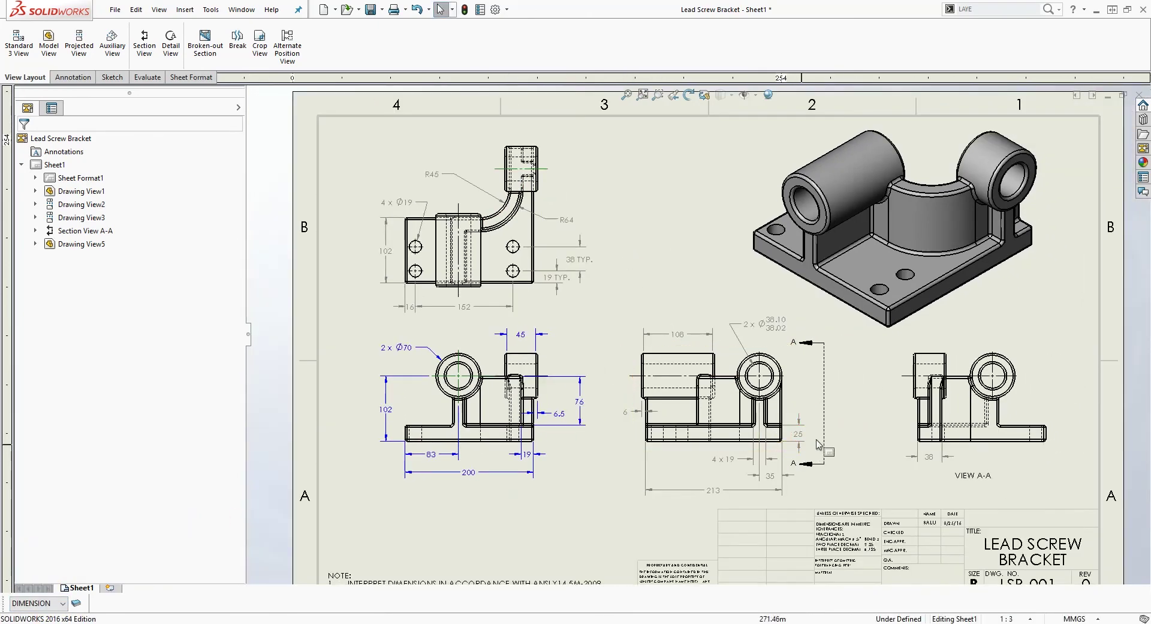
{"action": "left_click", "coordinate": [824, 401]}
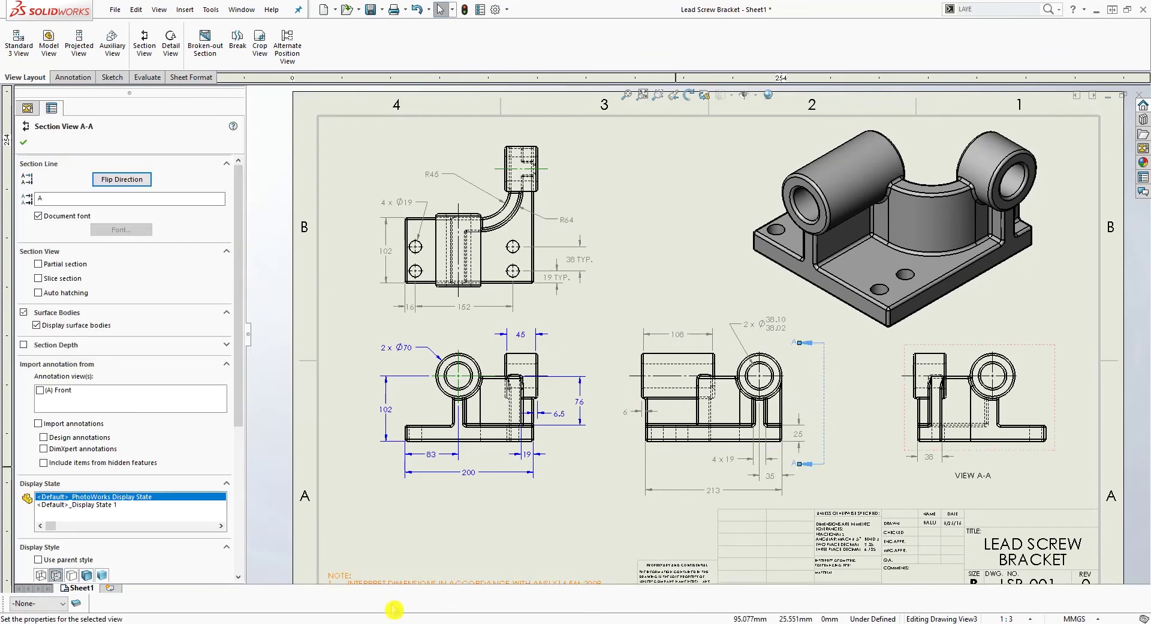
{"action": "left_click", "coordinate": [30, 604]}
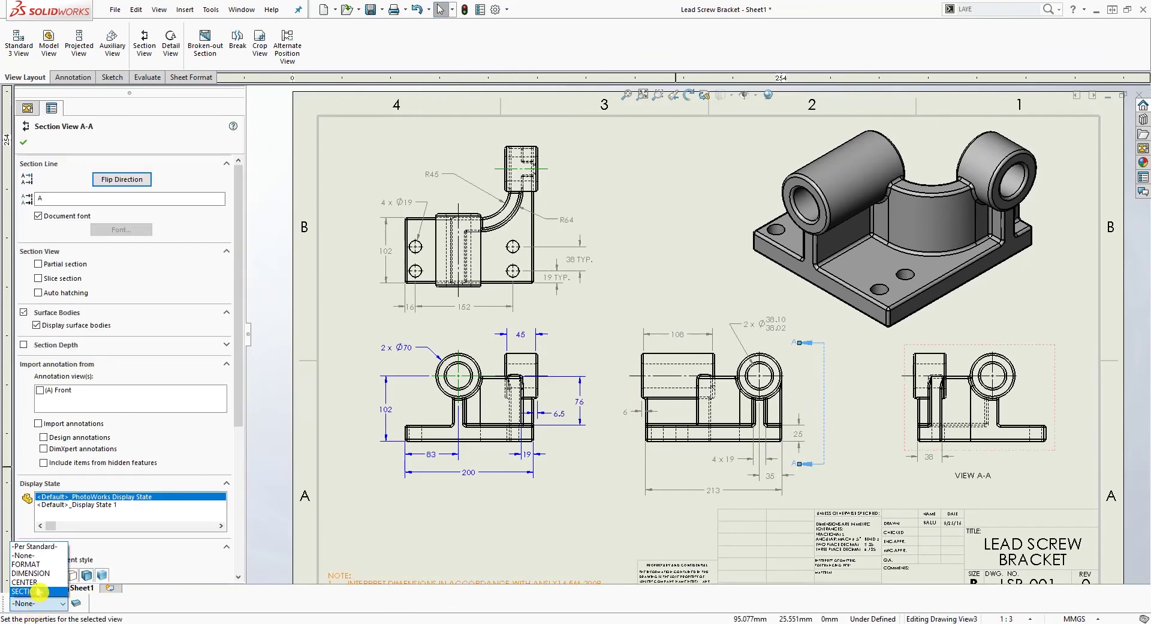
{"action": "left_click", "coordinate": [38, 590]}
{"action": "left_click", "coordinate": [846, 376]}
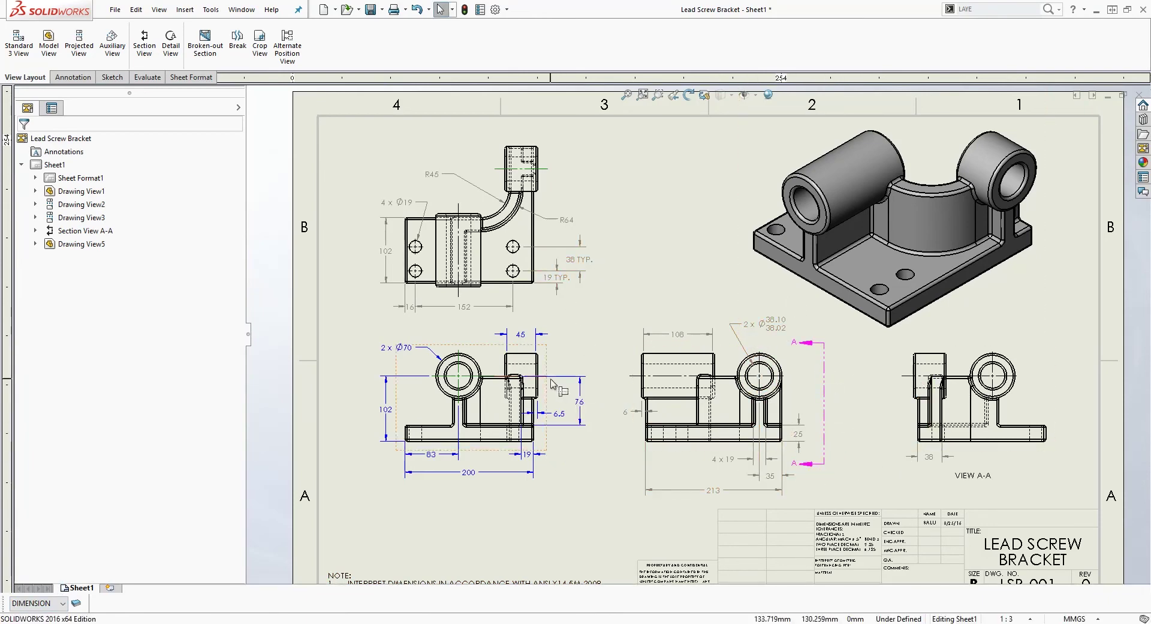
- Assign the horizontal centerline through the 45 mm wide boss in the front view to the CENTER layer
{"action": "scroll", "coordinate": [541, 397], "scroll_direction": "down", "scroll_amount": 5}
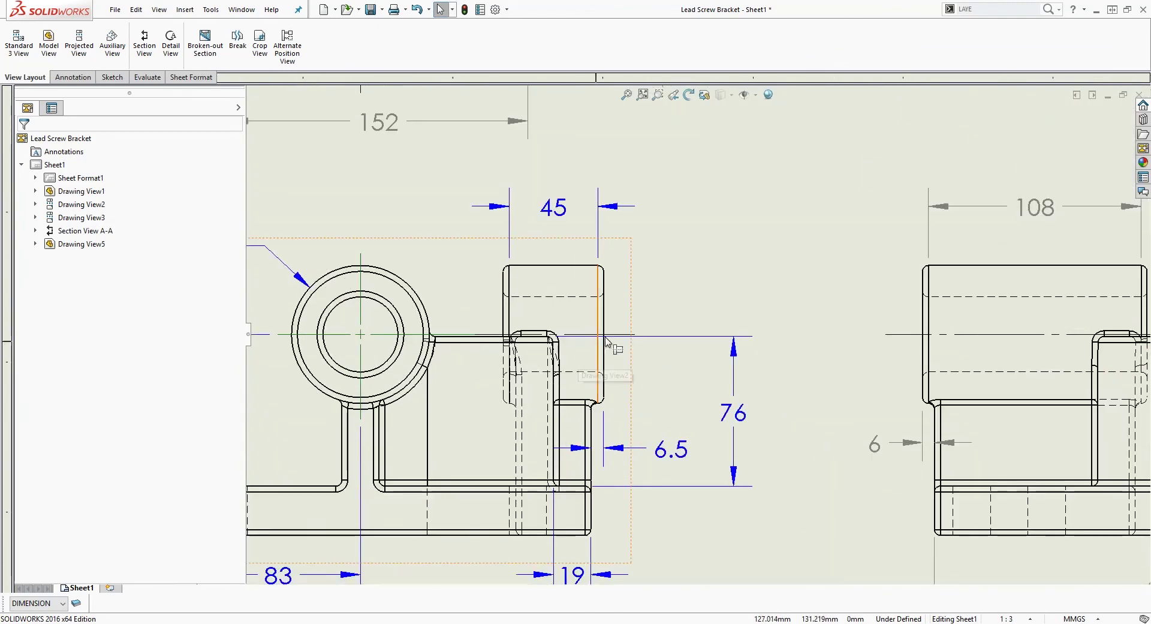
{"action": "left_click", "coordinate": [612, 337]}
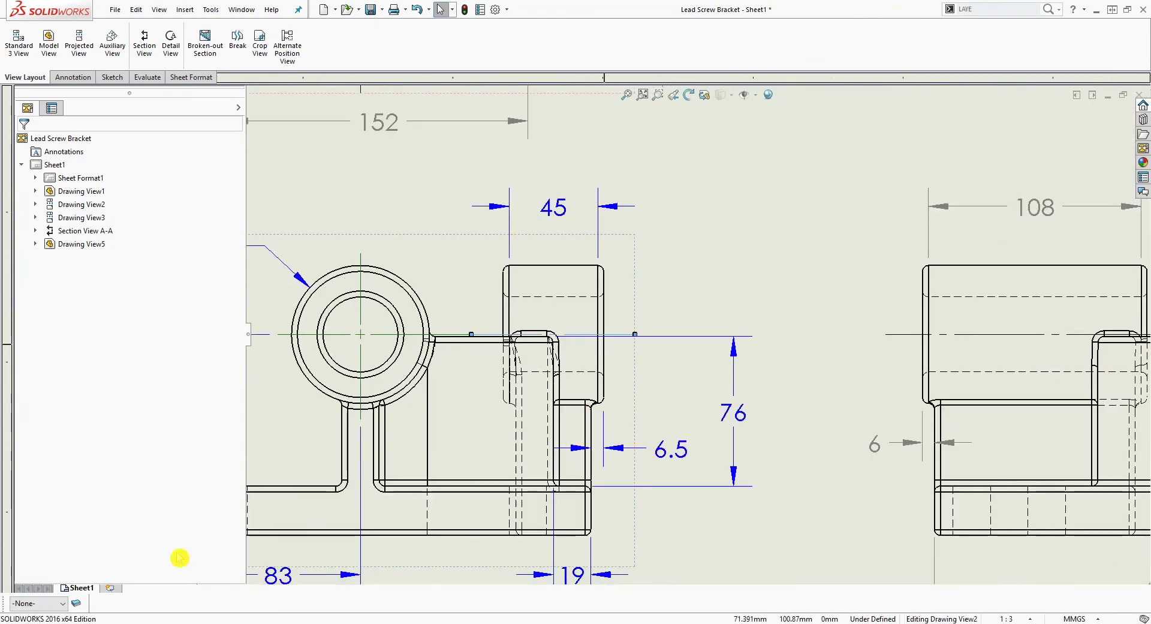
{"action": "left_click", "coordinate": [53, 604]}
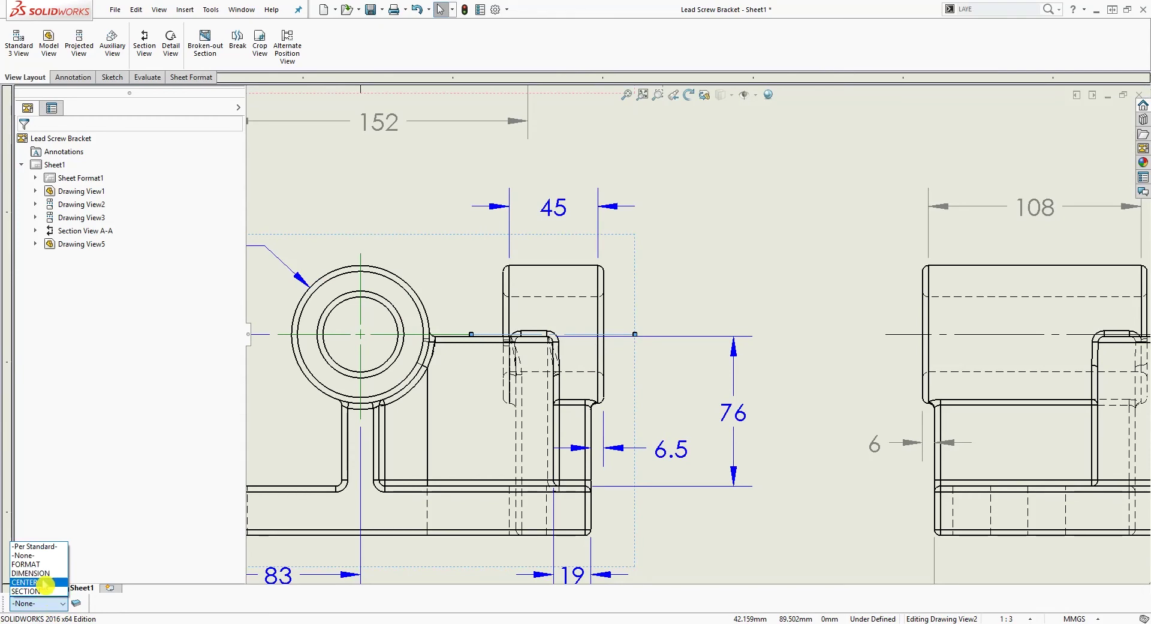
{"action": "left_click", "coordinate": [36, 582]}
{"action": "key", "text": "f"}
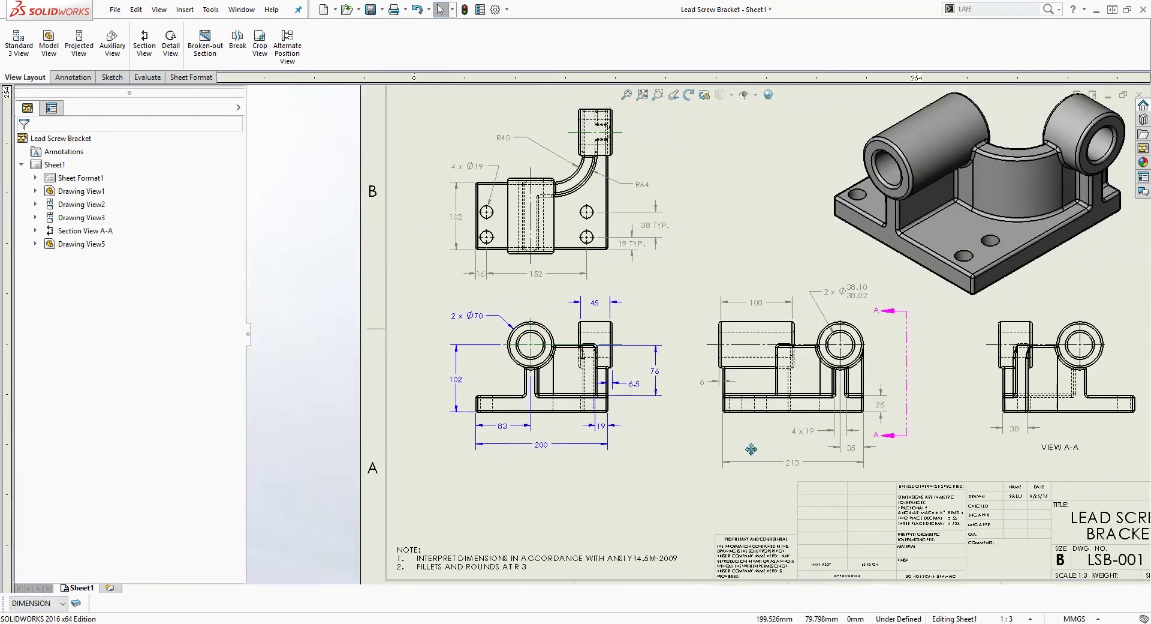
{"action": "scroll", "coordinate": [750, 493], "scroll_direction": "up", "scroll_amount": 3}
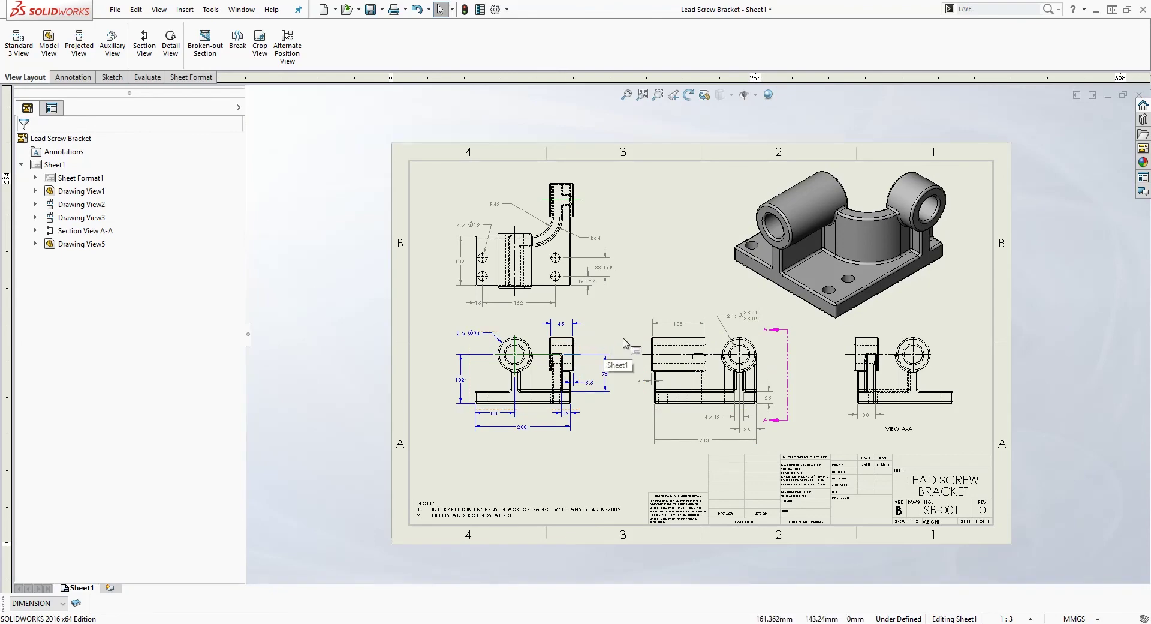
{"action": "scroll", "coordinate": [624, 342], "scroll_direction": "down", "scroll_amount": 1}
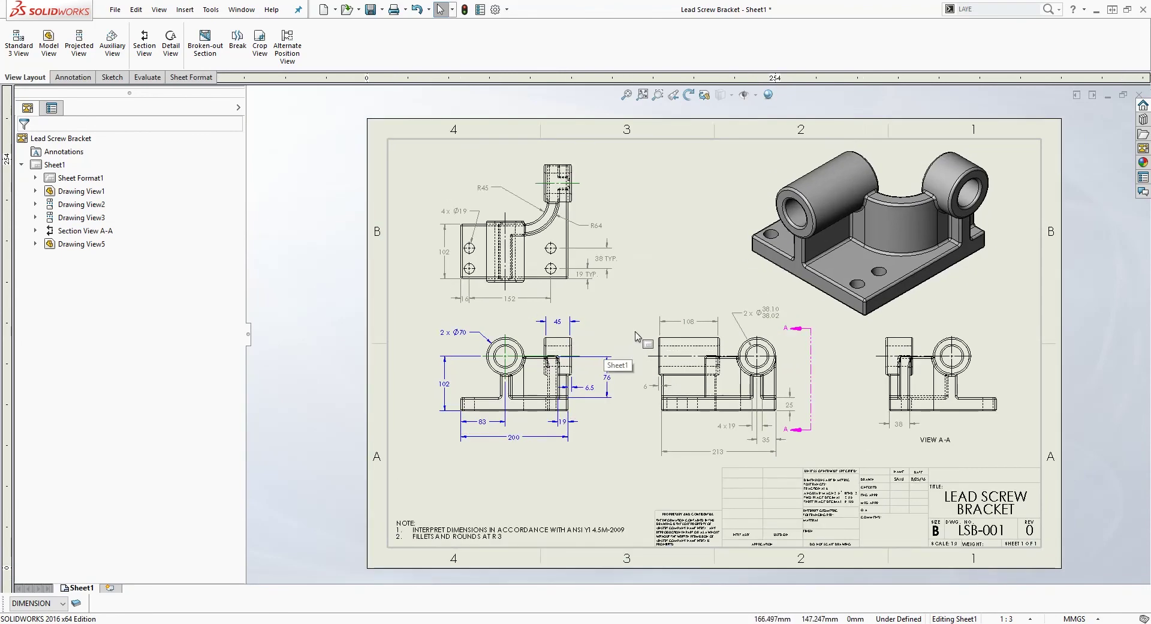
{"action": "middle_click_drag", "start_coordinate": [637, 336], "coordinate": [628, 332]}
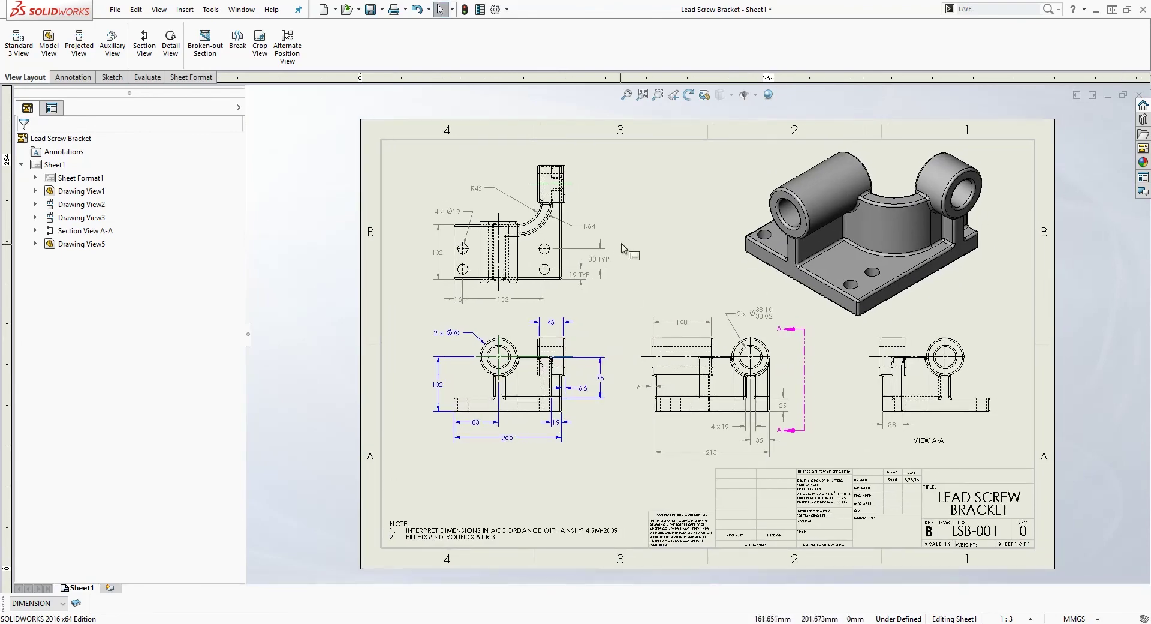